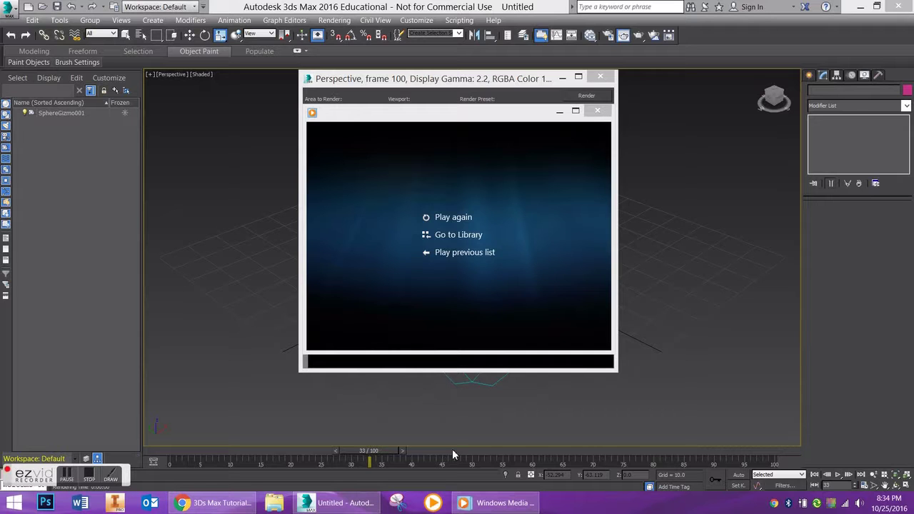
Step: Replay the rendered Tuke_FireTest fire animation, then close Windows Media Player
click(451, 220)
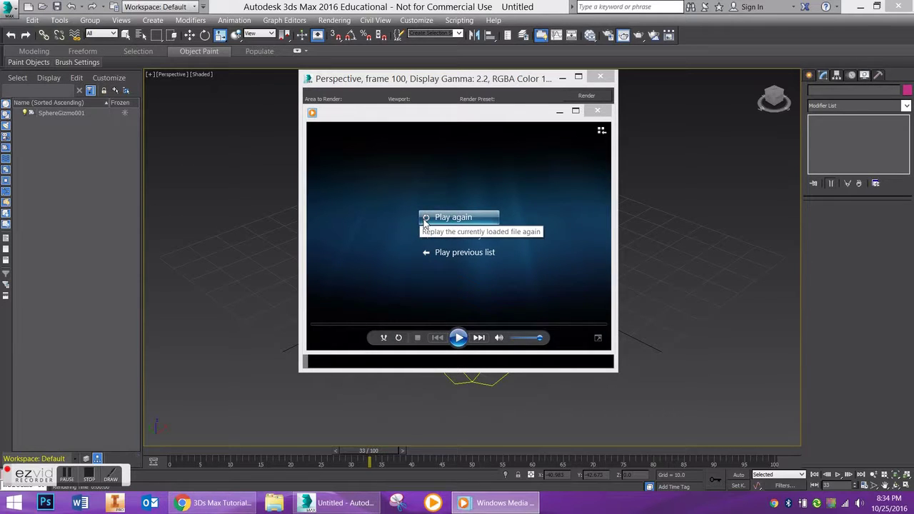
click(599, 112)
Step: Close the rendered frame and move SphereGizmo001 up and to the left
click(599, 76)
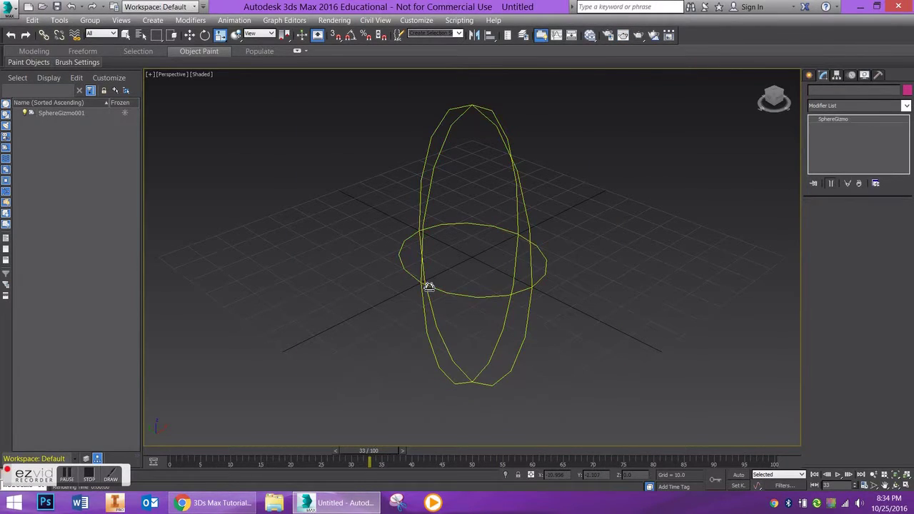
click(428, 285)
key(w)
drag(440, 242, 260, 120)
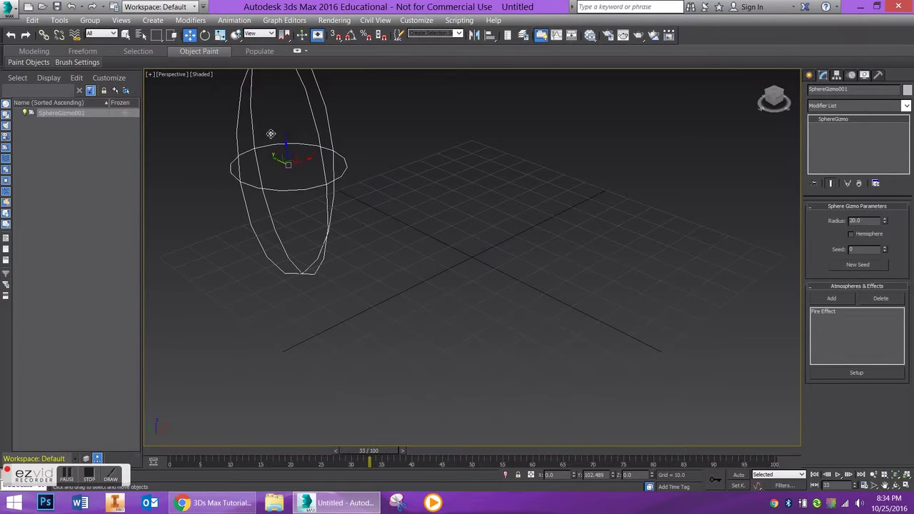
Step: Set the Create panel's Helpers category to Atmospheric Apparatus
click(808, 75)
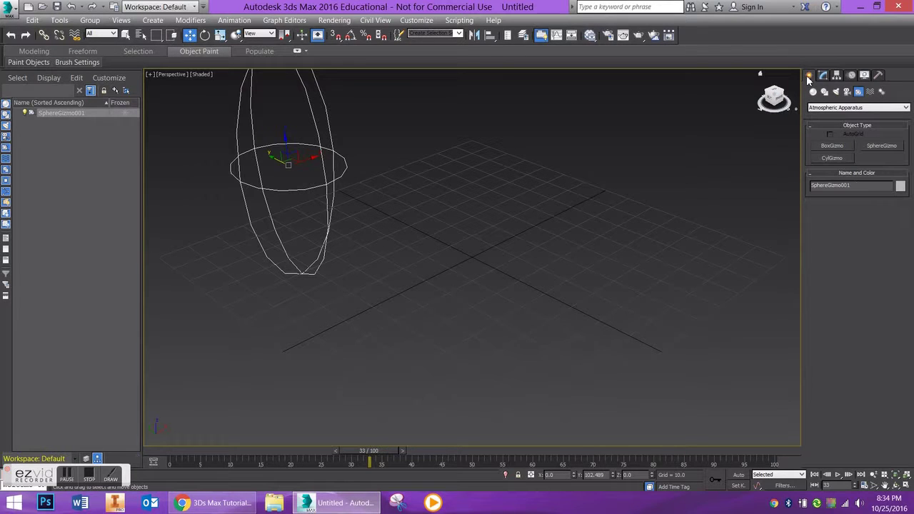
click(850, 108)
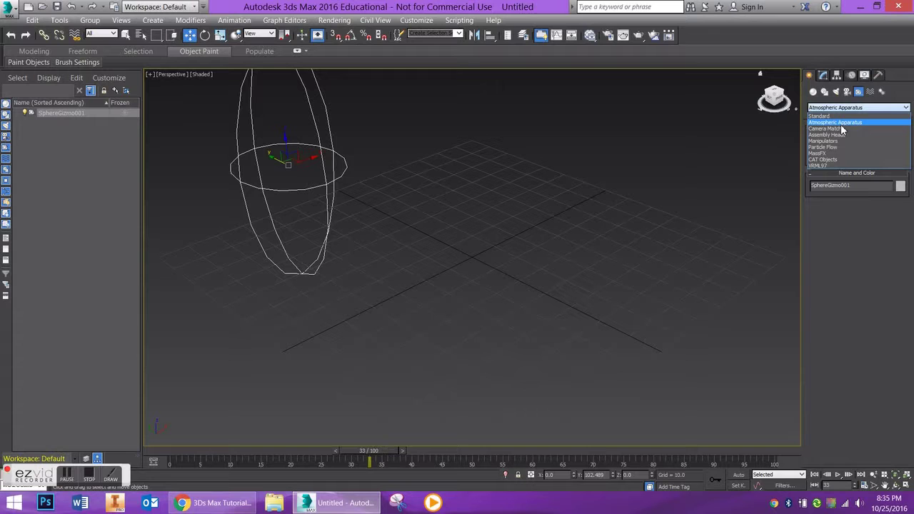
click(840, 125)
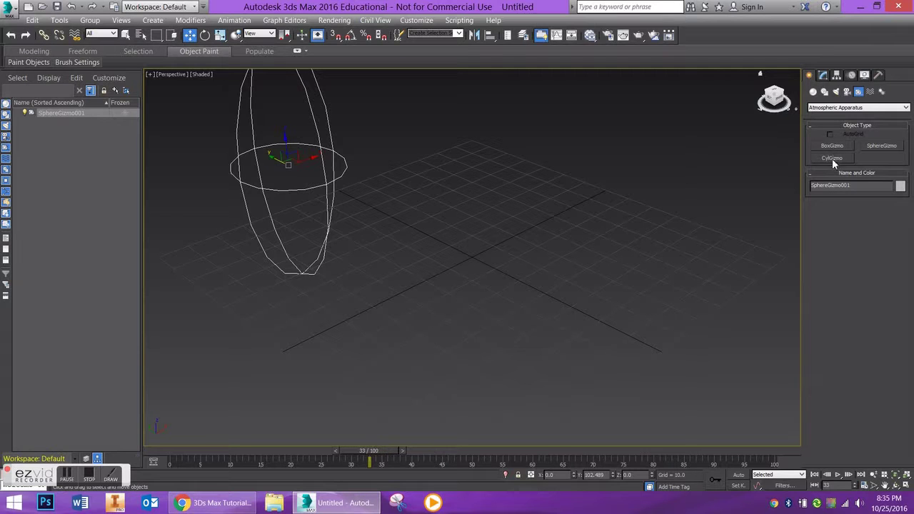
Step: Create SphereGizmo002 with a radius of about 21.5 at the grid centre
click(880, 146)
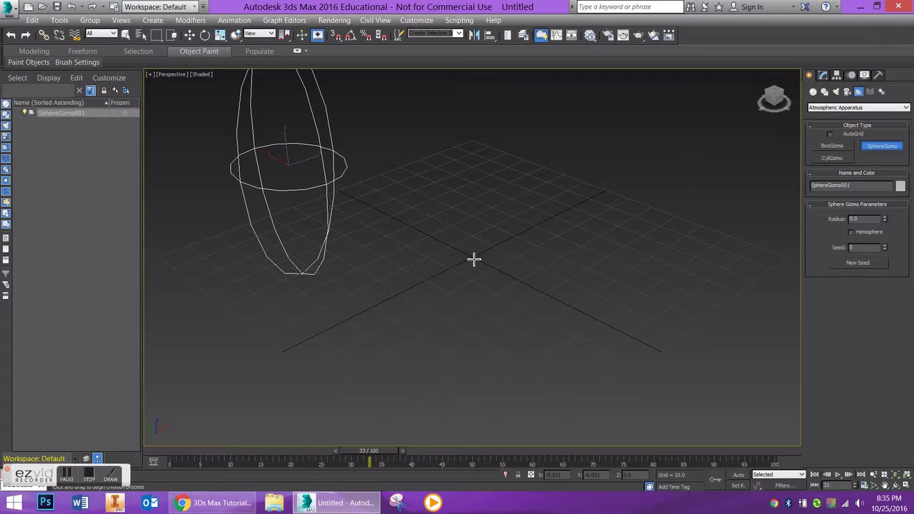
drag(474, 260, 535, 251)
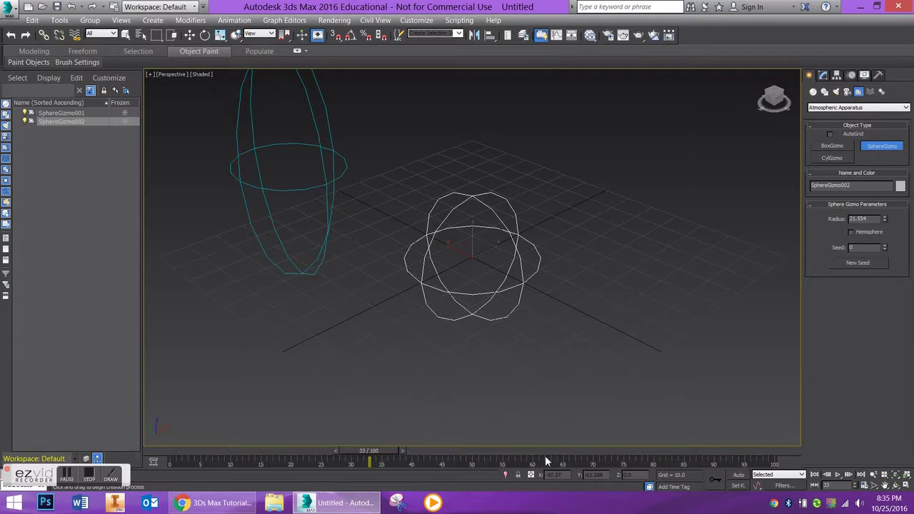
click(190, 37)
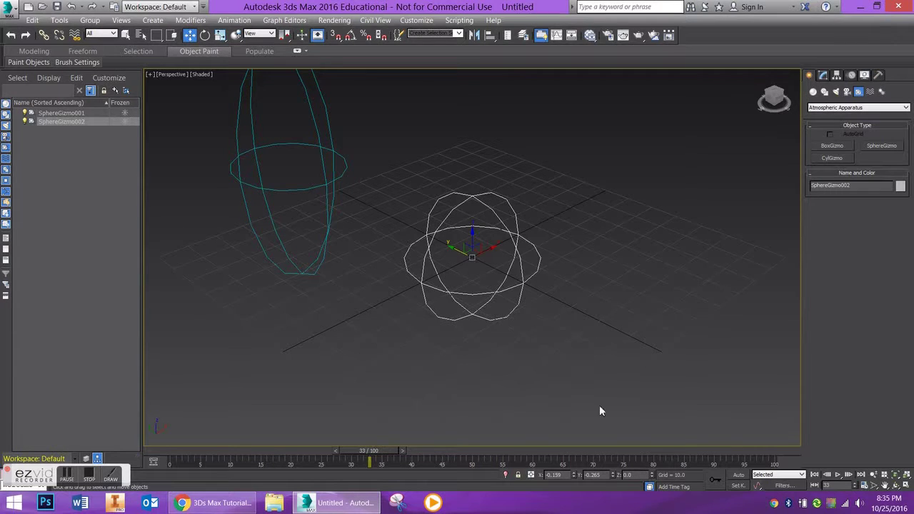
Step: Apply a non-uniform scale of 250% along Z to SphereGizmo002
click(220, 36)
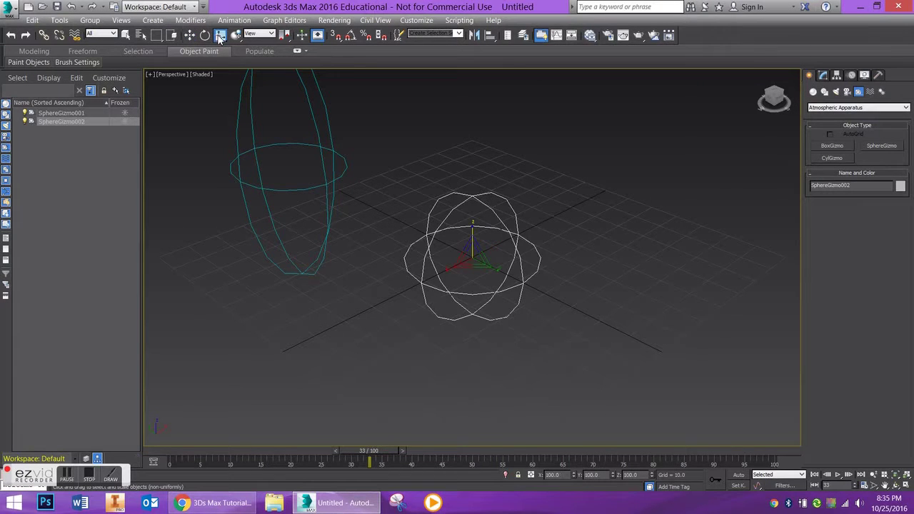
click(220, 40)
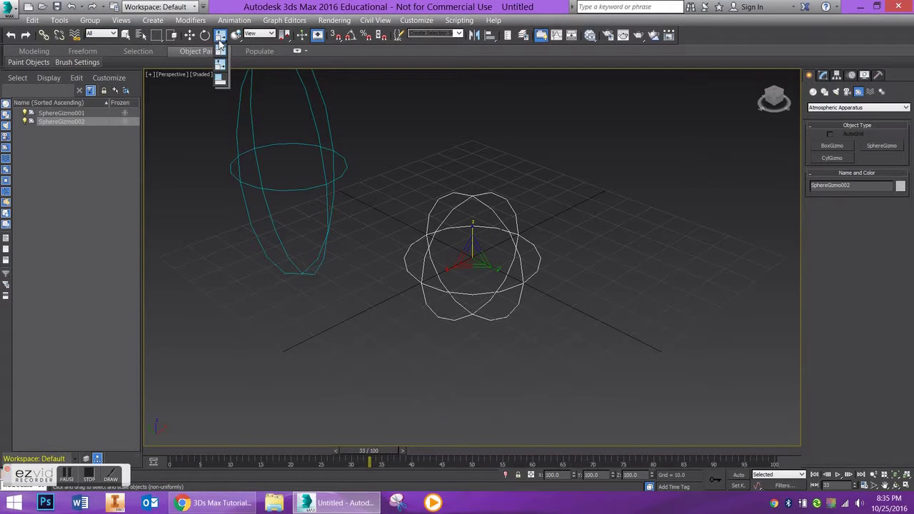
drag(219, 45, 220, 74)
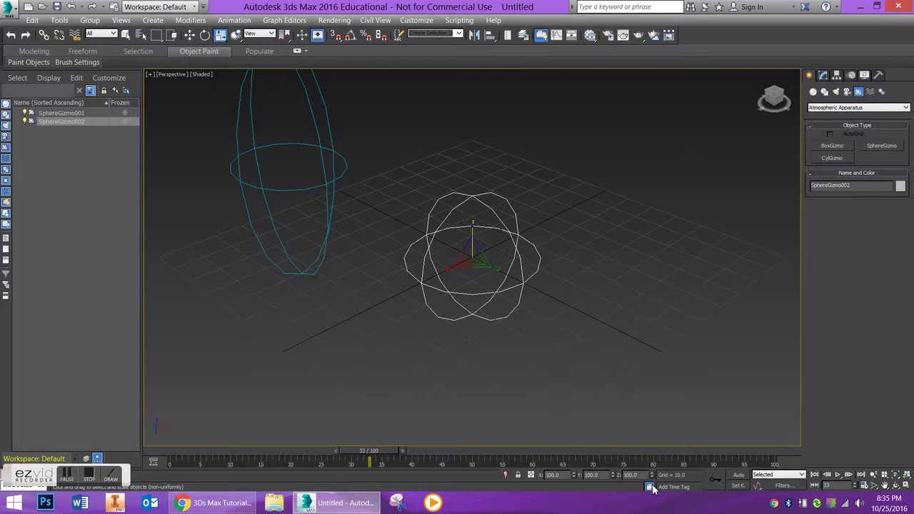
drag(642, 474, 616, 475)
text(250)
key(Return)
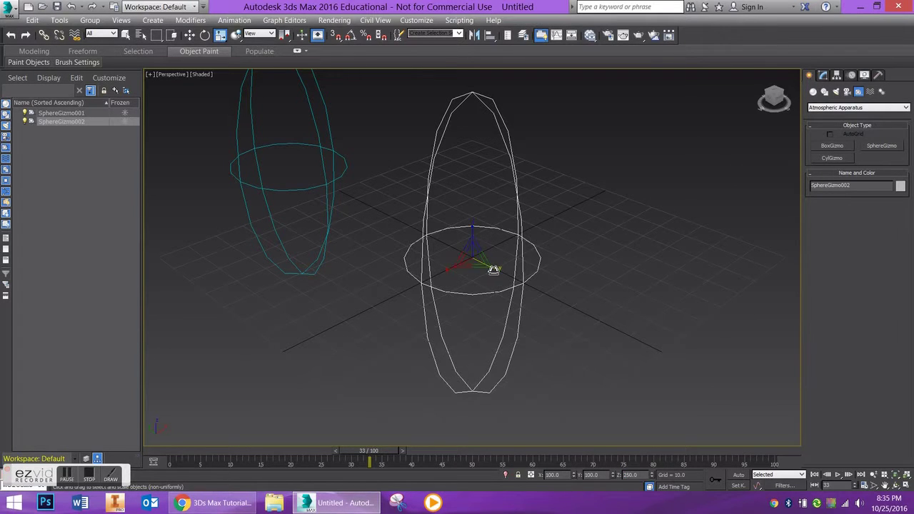
Step: Fine-tune the gizmo's width with the scale handles and recentre the view
drag(493, 270, 443, 300)
drag(496, 267, 471, 239)
drag(494, 271, 465, 267)
click(884, 485)
drag(651, 369, 642, 385)
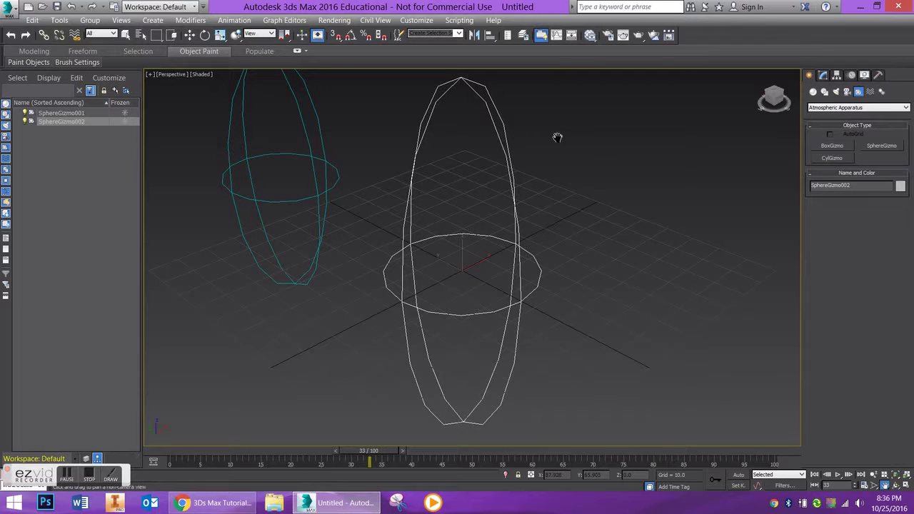
Step: Enable Hemisphere on SphereGizmo002 and move it slightly along Z
click(823, 76)
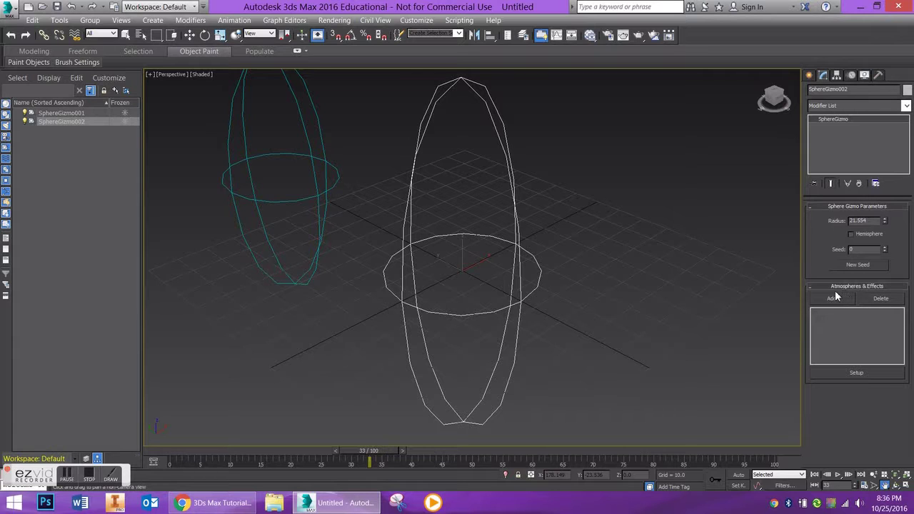
click(850, 234)
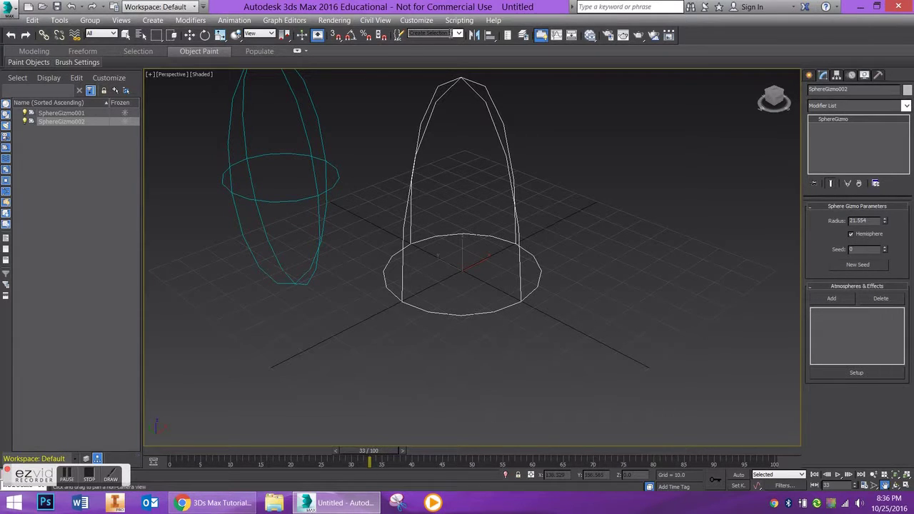
click(189, 35)
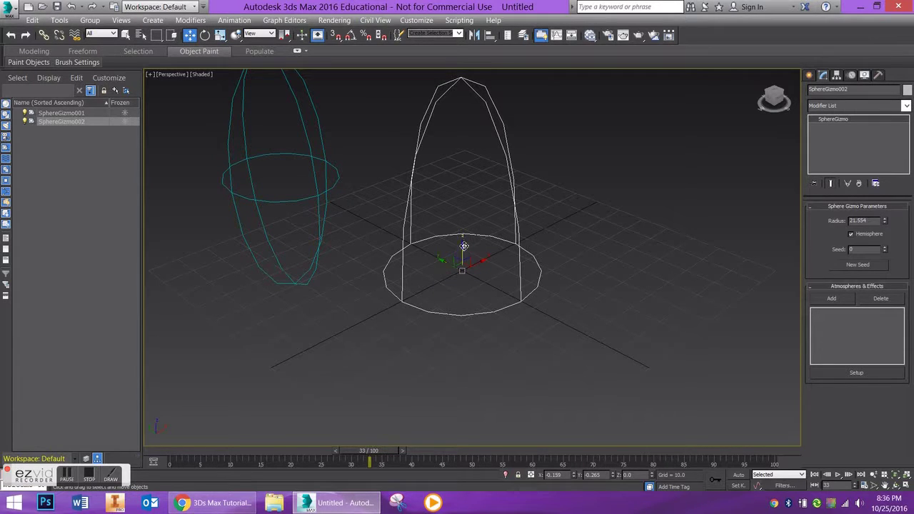
drag(462, 247, 462, 264)
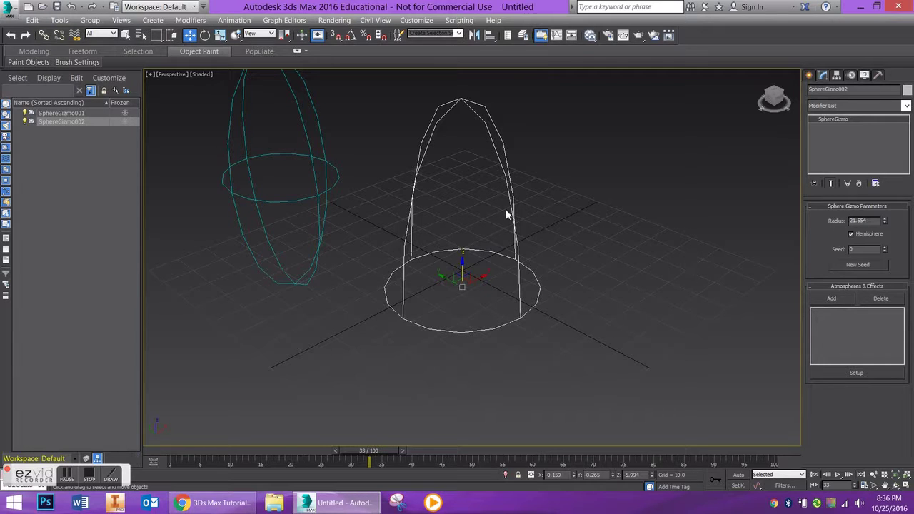
Step: Add a Fire Effect to SphereGizmo002 and open its Setup parameters
click(830, 299)
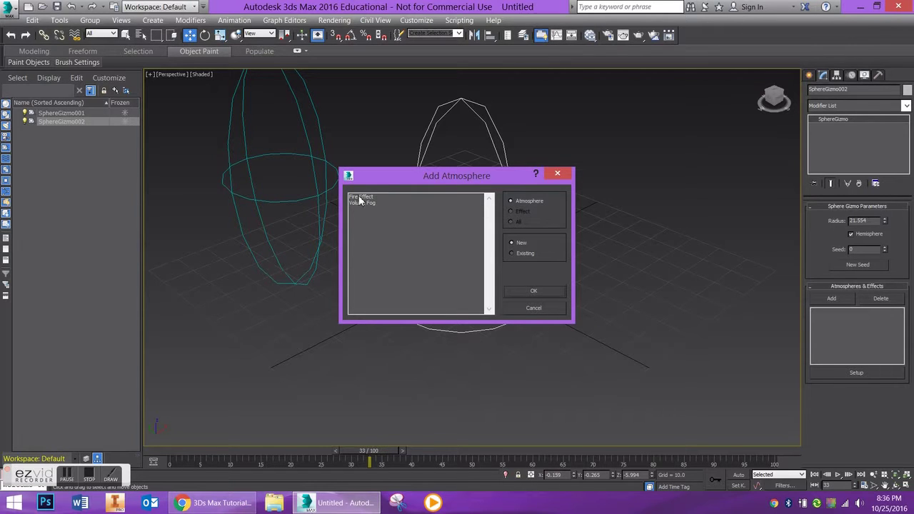
click(360, 197)
click(534, 290)
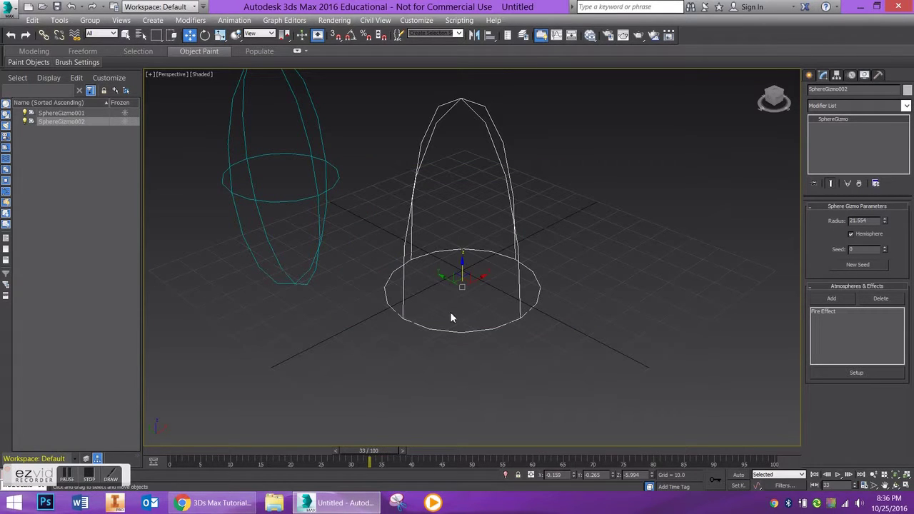
click(818, 312)
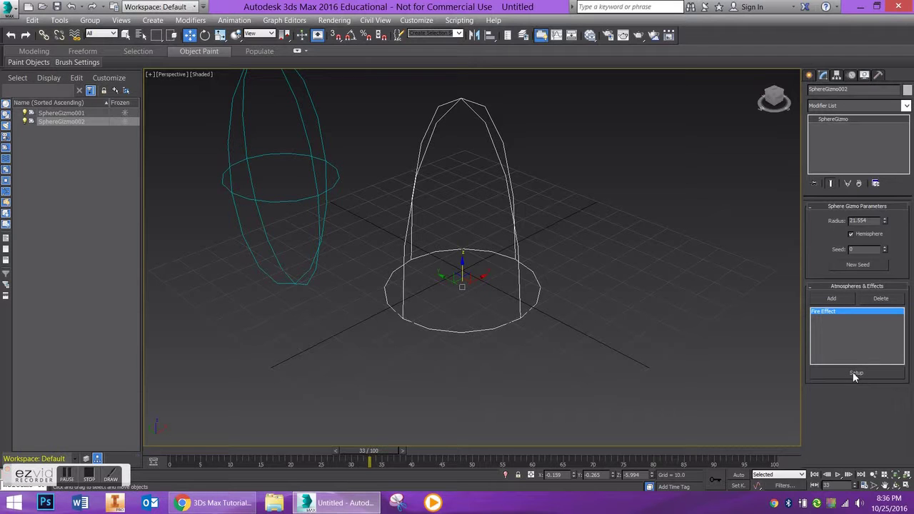
click(854, 372)
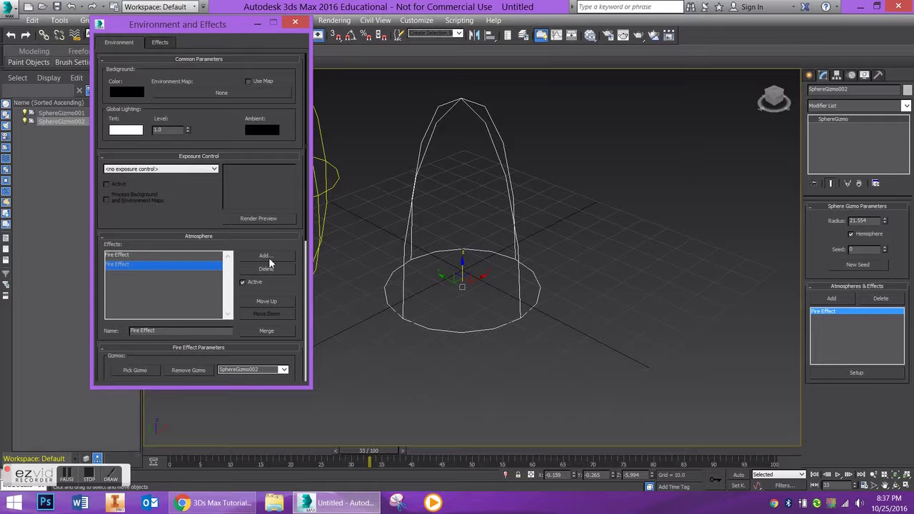
Step: Move the Environment and Effects window aside; set Stretch 0.8 and Regularity 1.0
drag(282, 282, 283, 37)
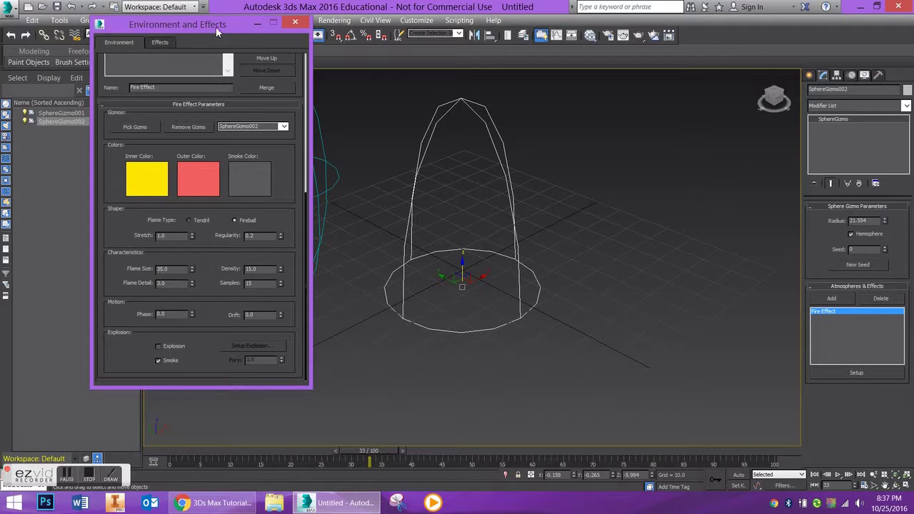
drag(219, 26, 681, 30)
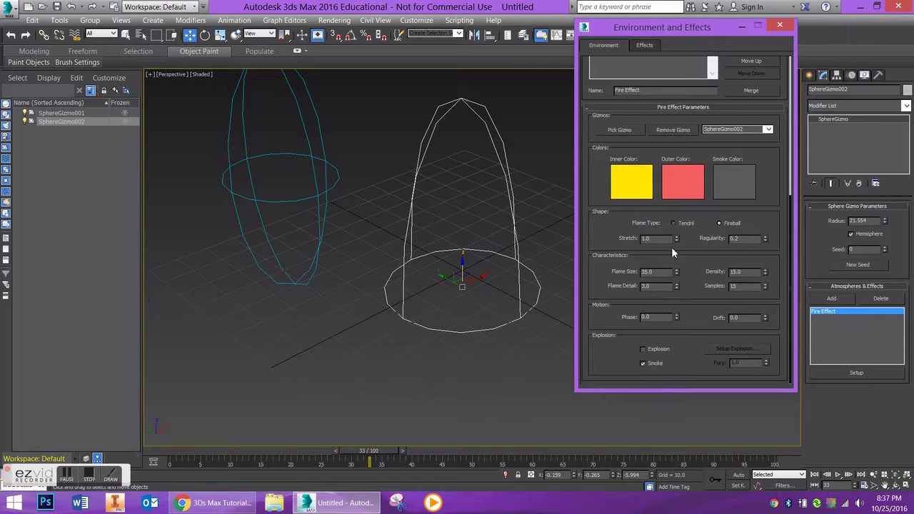
double_click(645, 239)
double_click(748, 239)
text(1)
key(Return)
Step: Review the first Fire Effect's settings, then return to the second fire's Regularity field
scroll(598, 143, up, 3)
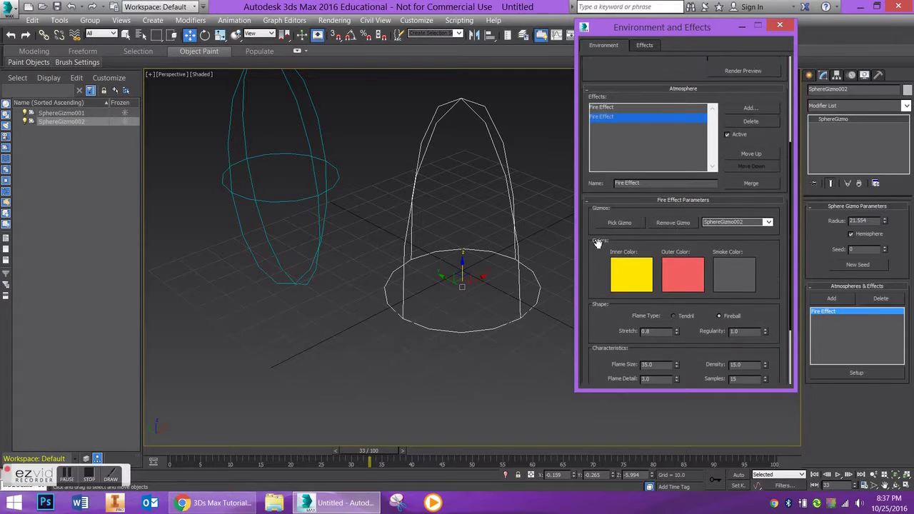
click(600, 104)
click(601, 117)
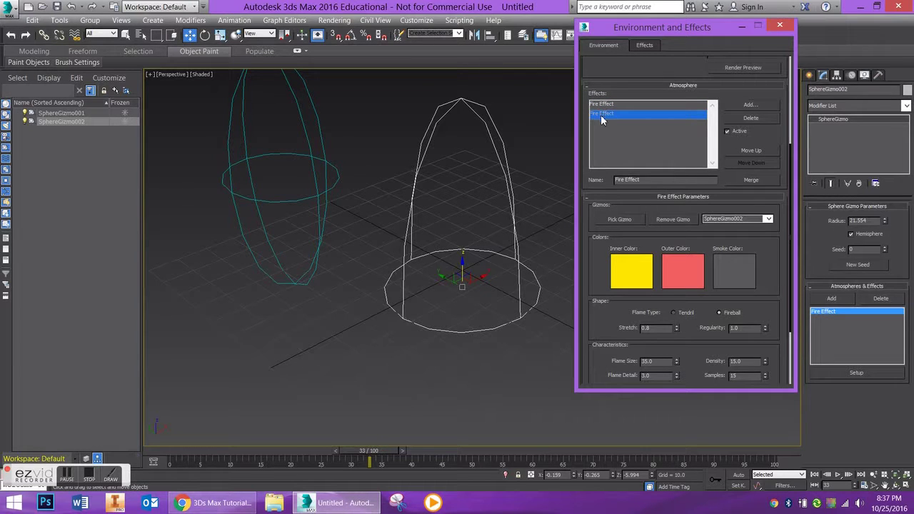
drag(607, 326, 601, 233)
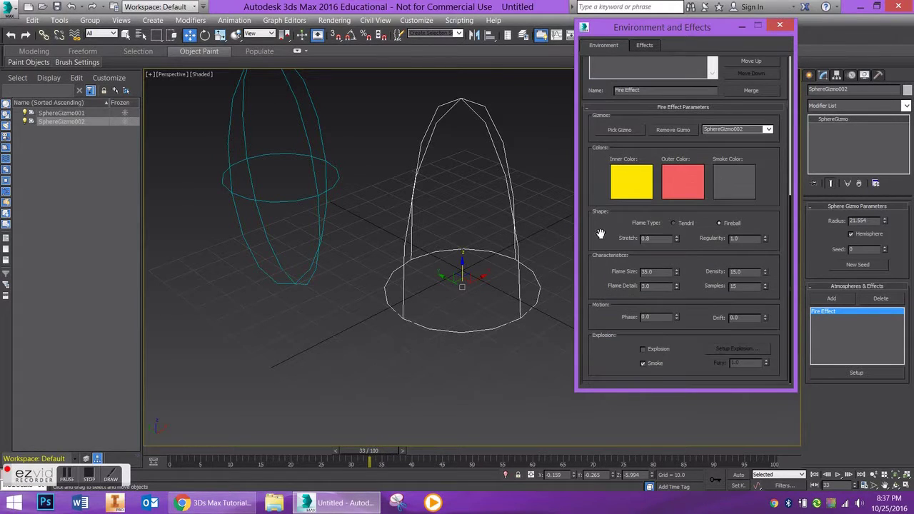
double_click(737, 239)
key(Return)
Step: Set the second fire's Regularity to 0.2 and Flame Size to 18
click(738, 238)
text(0.2)
click(660, 273)
text(18)
key(Return)
click(661, 294)
key(Return)
drag(789, 206, 783, 174)
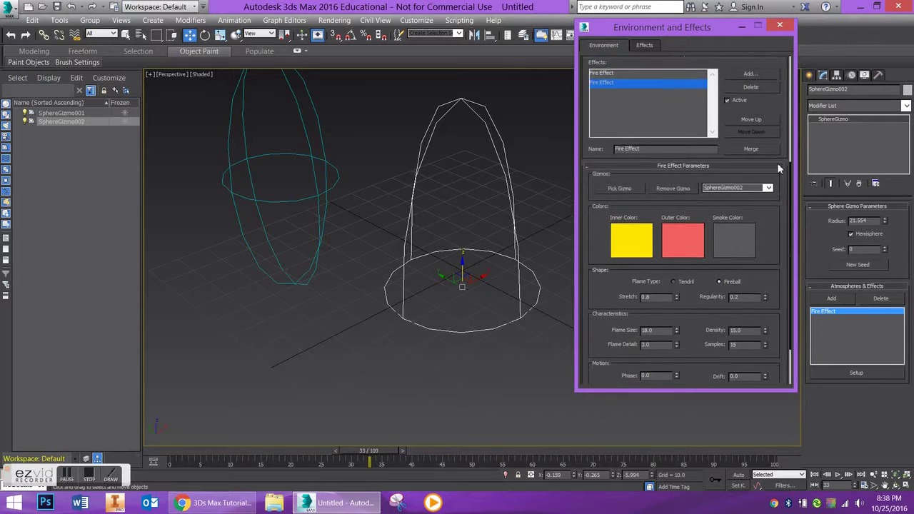
Step: Check the first fire's Density, then set the second fire's Density to 30
click(601, 80)
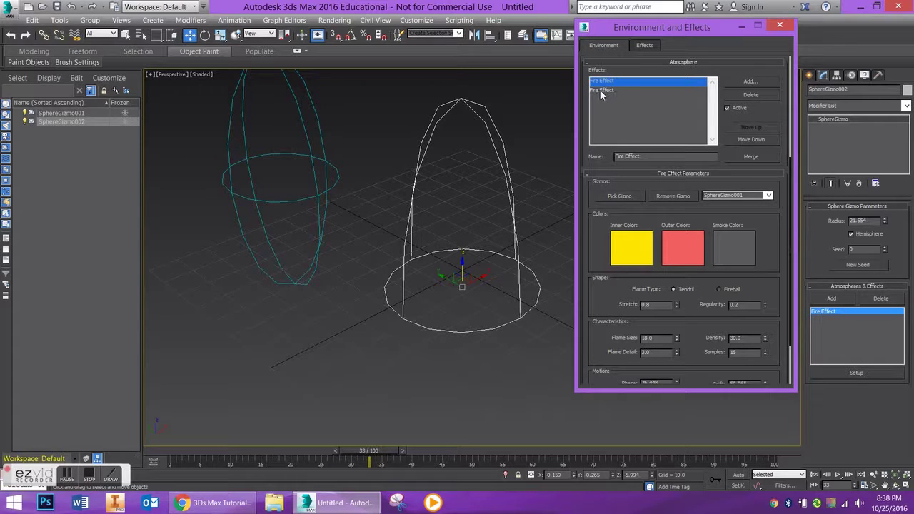
click(601, 90)
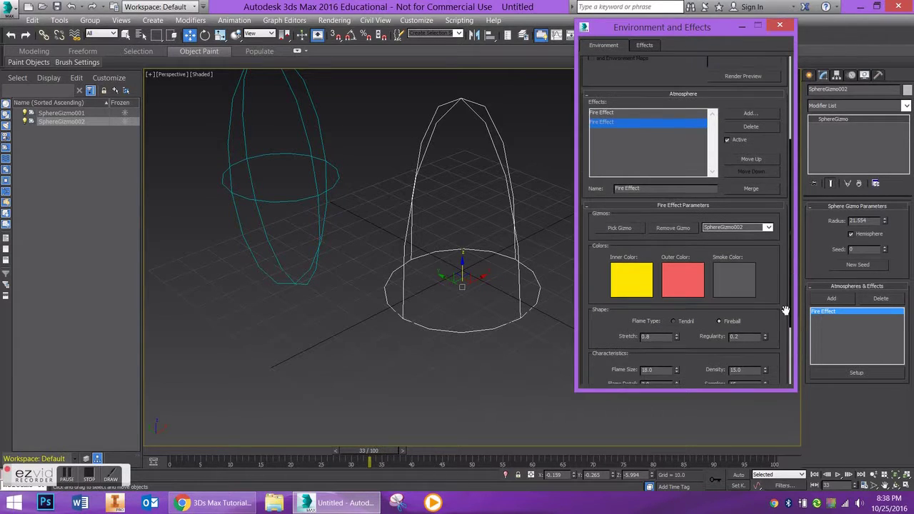
scroll(790, 286, up, 2)
drag(789, 296, 791, 340)
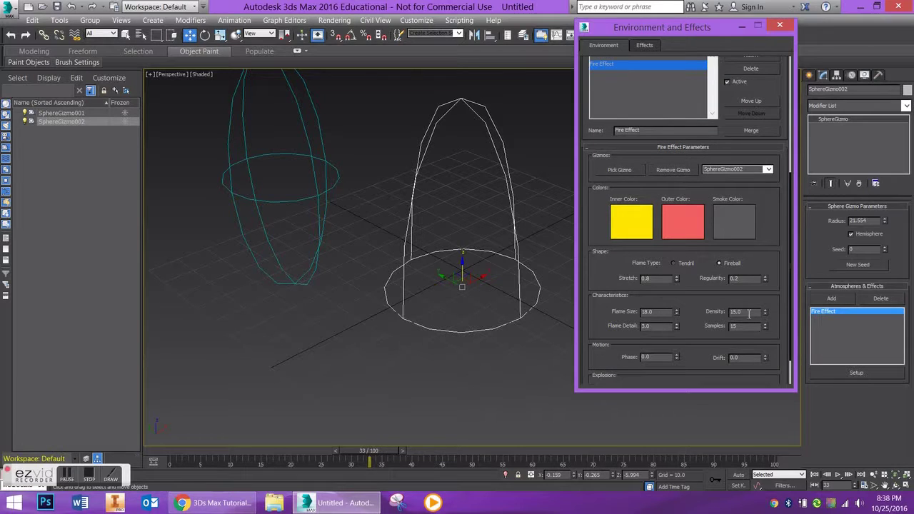
text(30)
Step: Set the second fire's Flame Detail to 5
drag(698, 305, 701, 241)
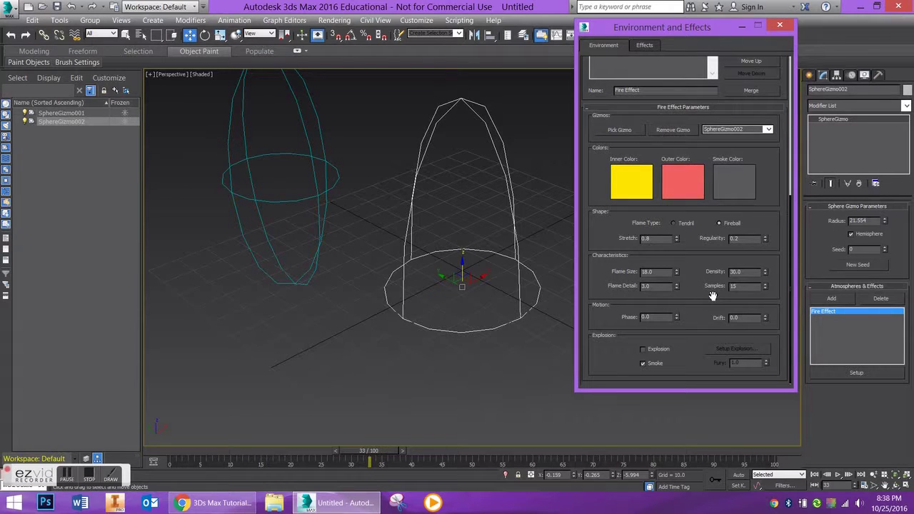
double_click(656, 286)
text(5)
key(Return)
Step: Deselect the gizmo, open Render Setup and confirm overwriting the existing output file
click(535, 139)
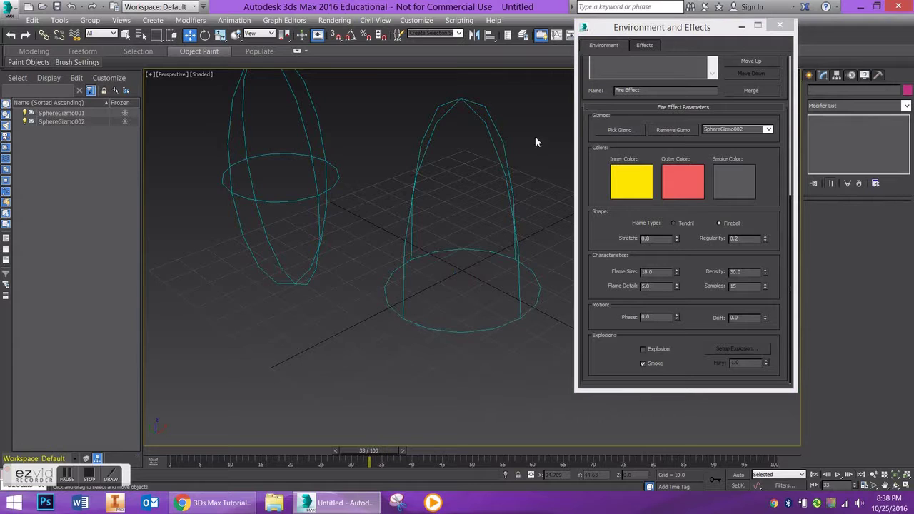
click(335, 20)
click(346, 69)
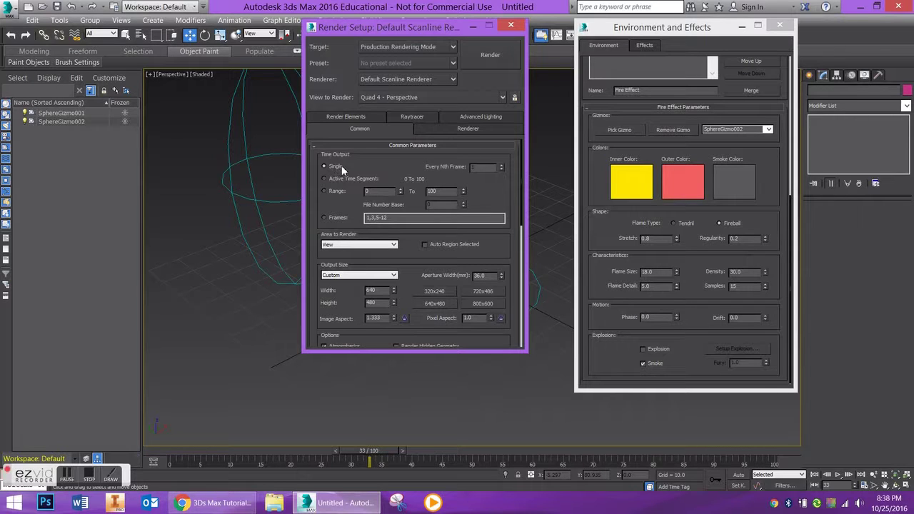
click(490, 61)
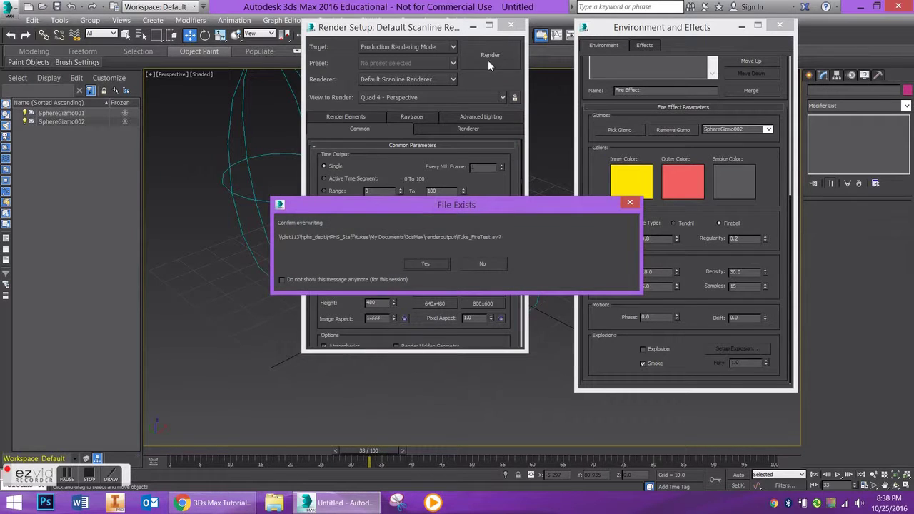
click(425, 263)
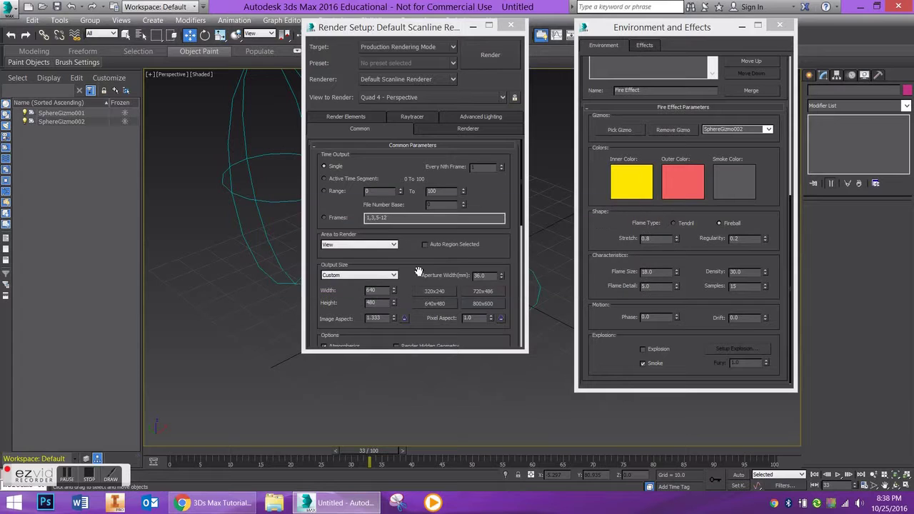
scroll(429, 177, down, 3)
scroll(430, 176, down, 3)
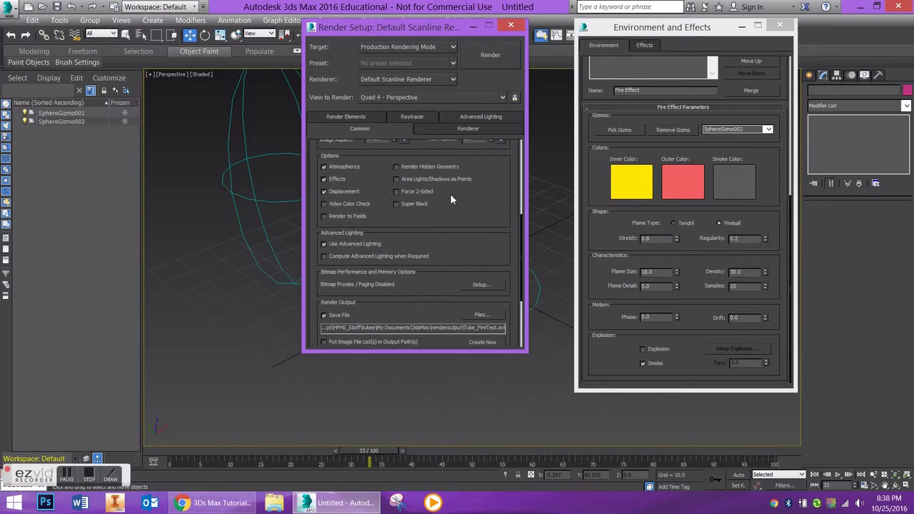
Step: Set render output to JPEG Tuke_FireTest_1.jpg, render the frame and close it
click(469, 314)
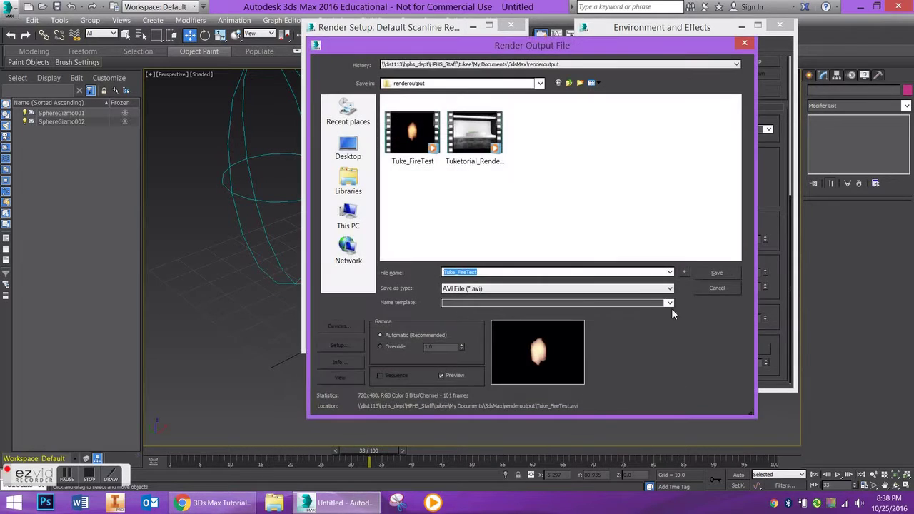
click(514, 272)
text(_1)
click(476, 289)
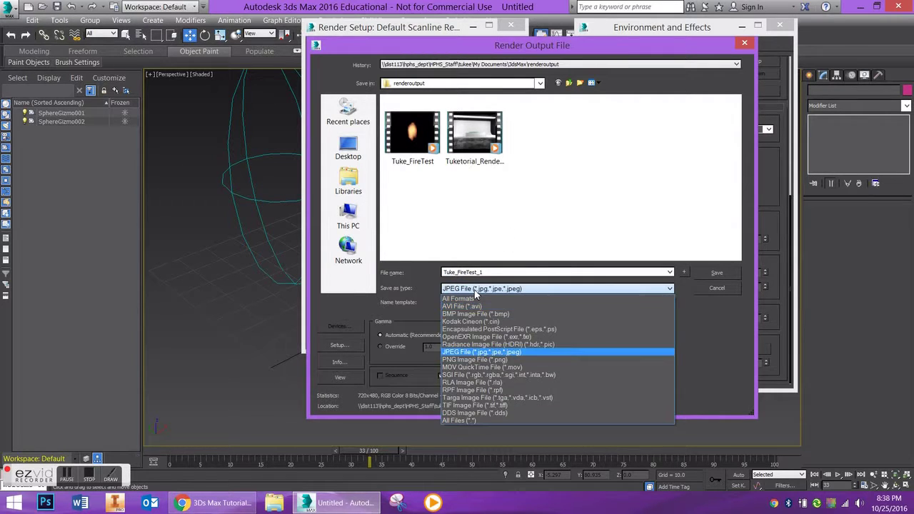
click(482, 352)
click(716, 273)
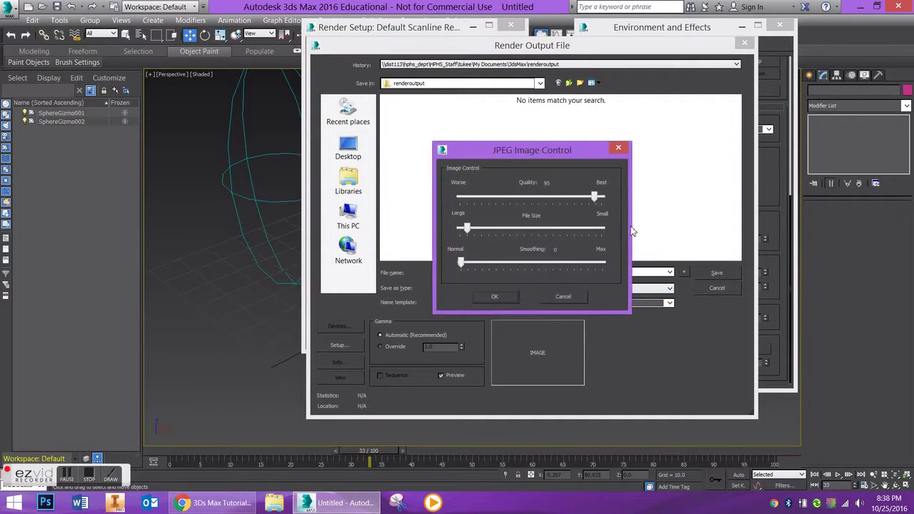
click(494, 296)
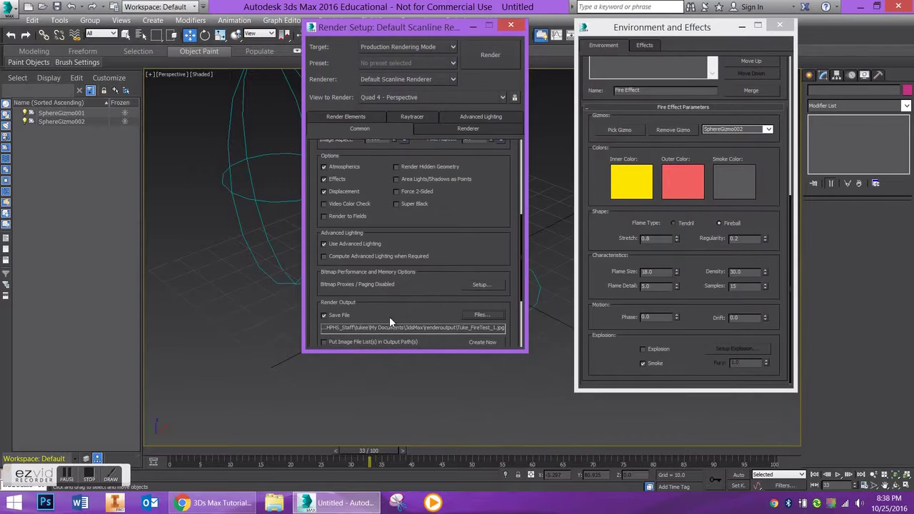
click(488, 51)
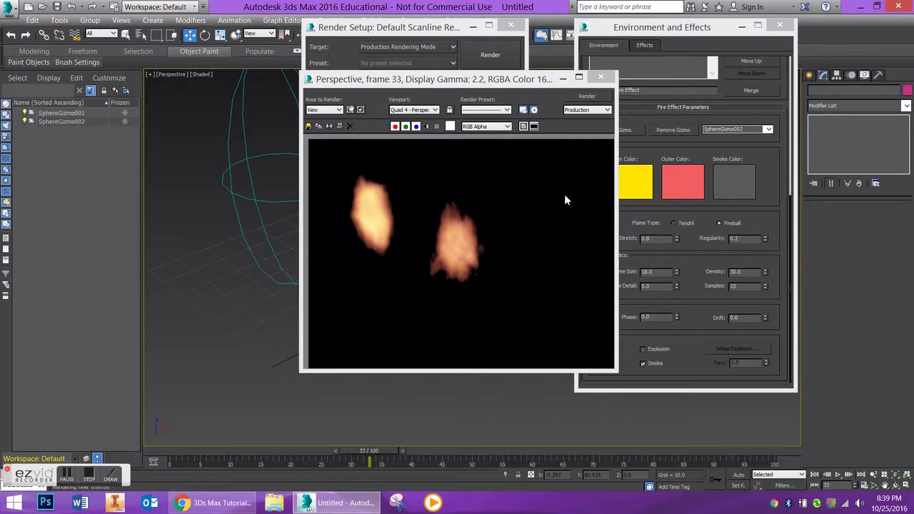
click(600, 76)
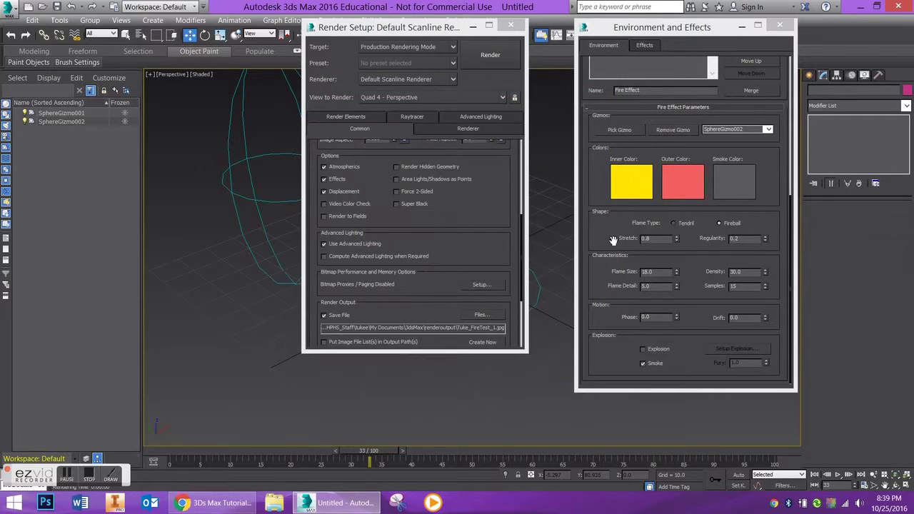
Step: Close Render Setup and enter 100 for the second fire's Phase and 100 for Drift
click(510, 25)
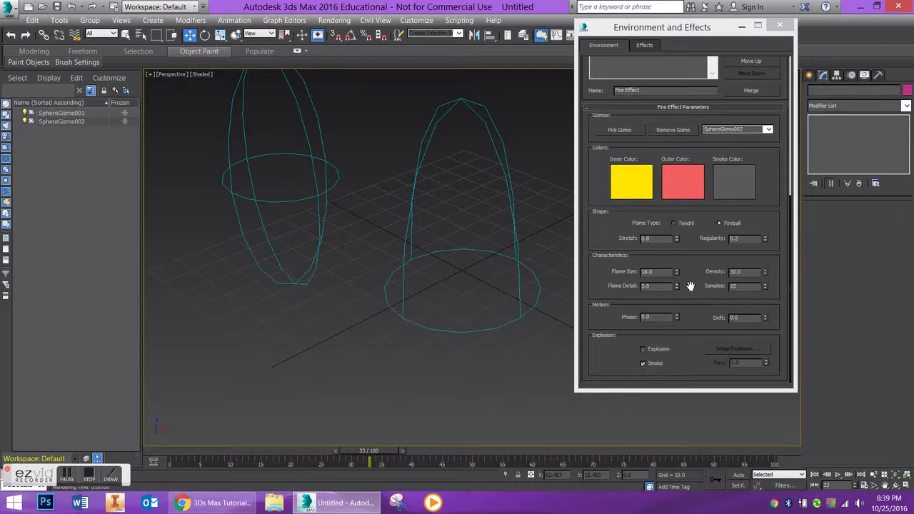
double_click(652, 317)
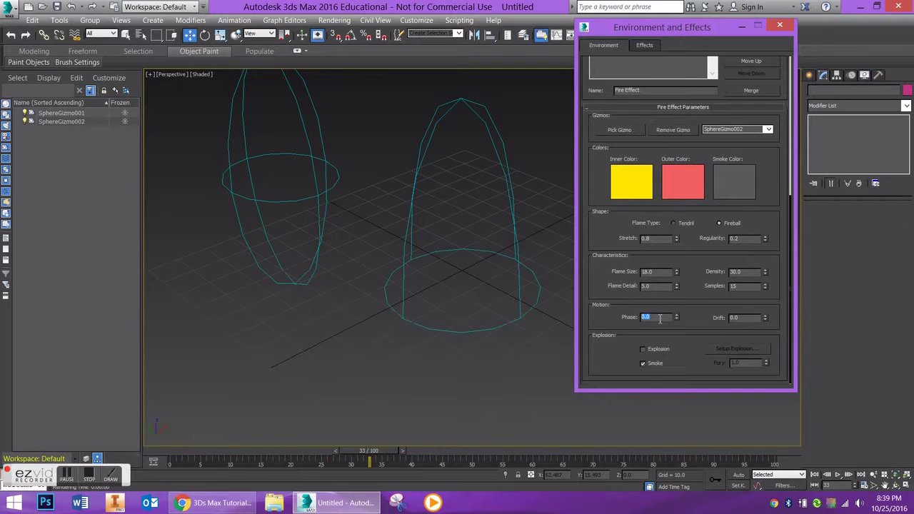
text(500)
text(50)
key(Tab)
double_click(651, 317)
text(100)
double_click(742, 317)
text(100)
key(Return)
Step: Pan the viewport to recentre both sphere gizmos, then return to the fire settings
click(885, 484)
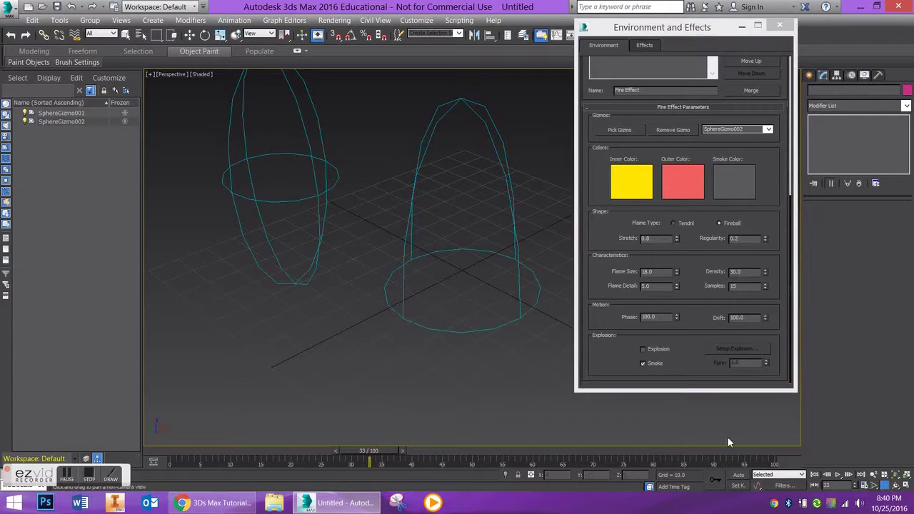
drag(453, 272, 482, 316)
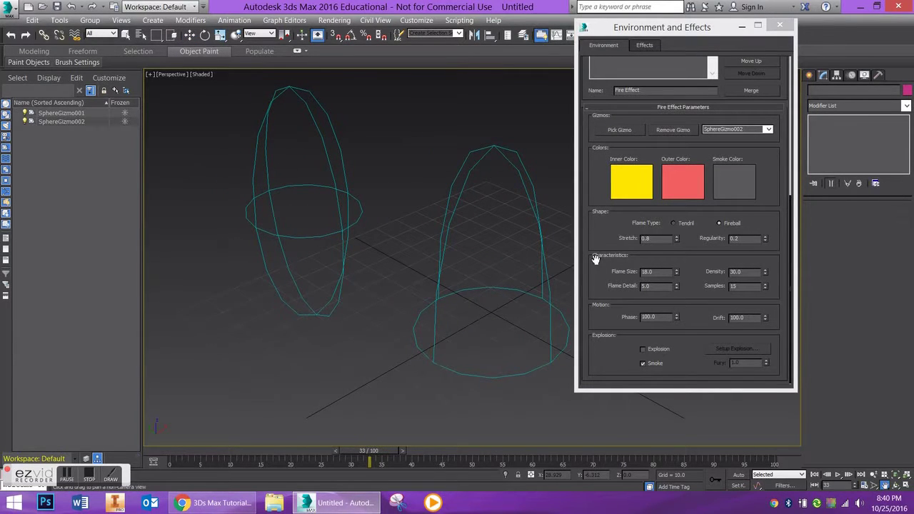
click(608, 232)
drag(652, 239, 622, 240)
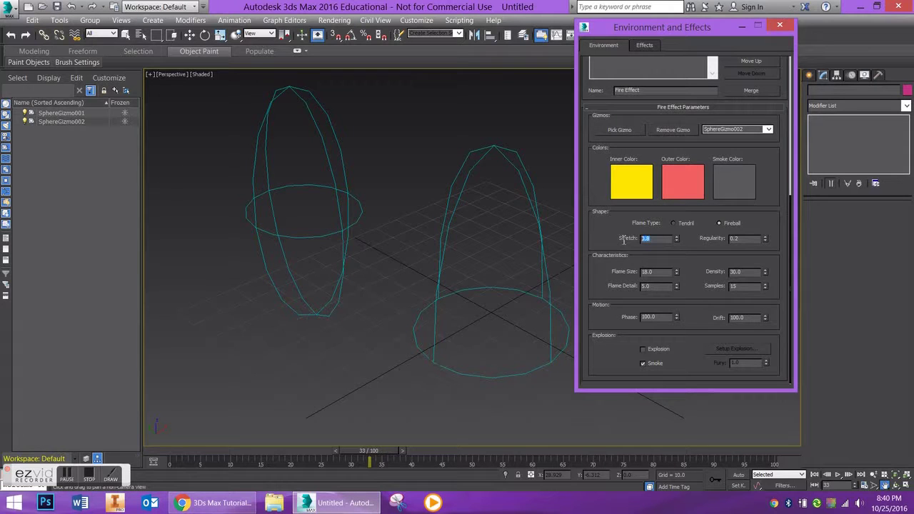
click(754, 239)
Step: With Auto Key on at frame 0, key the fire's Phase and Drift at 0
click(737, 475)
drag(335, 455, 156, 439)
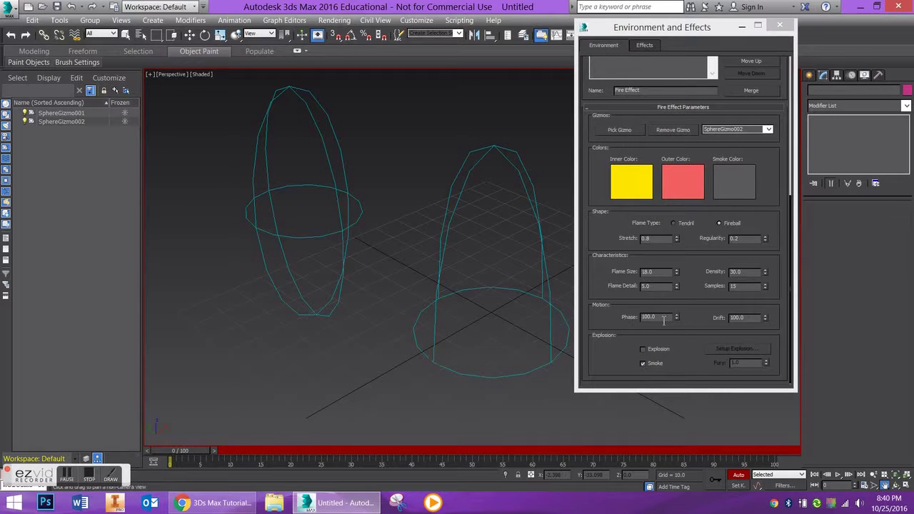
click(596, 325)
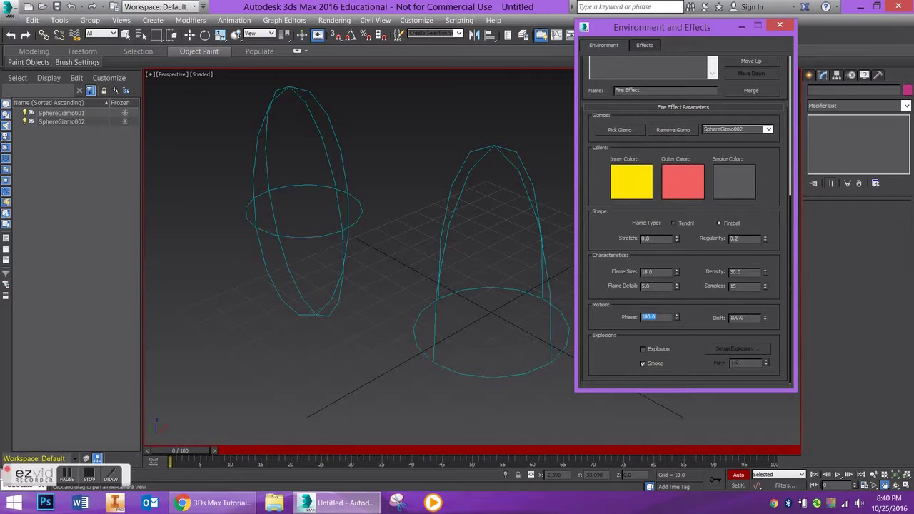
double_click(742, 317)
text(0)
key(Return)
Step: Key Phase and Drift at 100 on frame 100, turn Auto Key off, and scrub to check
drag(182, 454, 785, 454)
click(608, 316)
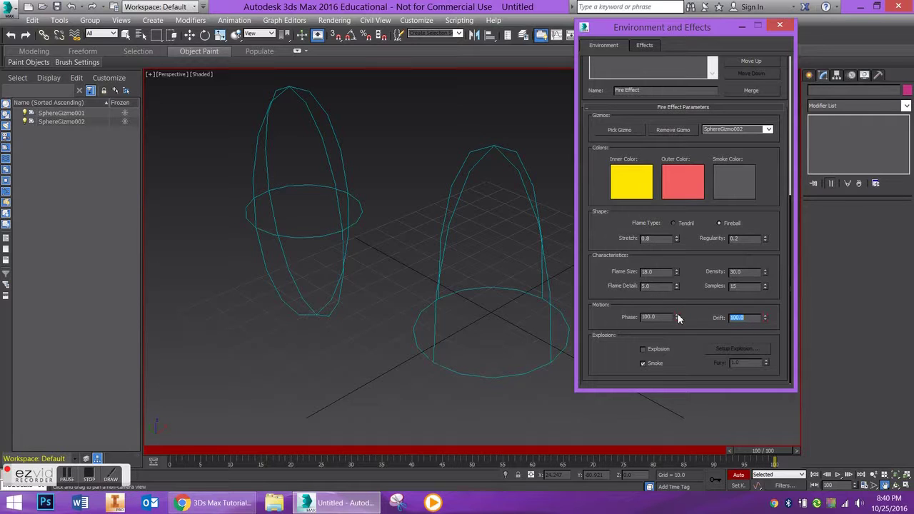
click(735, 476)
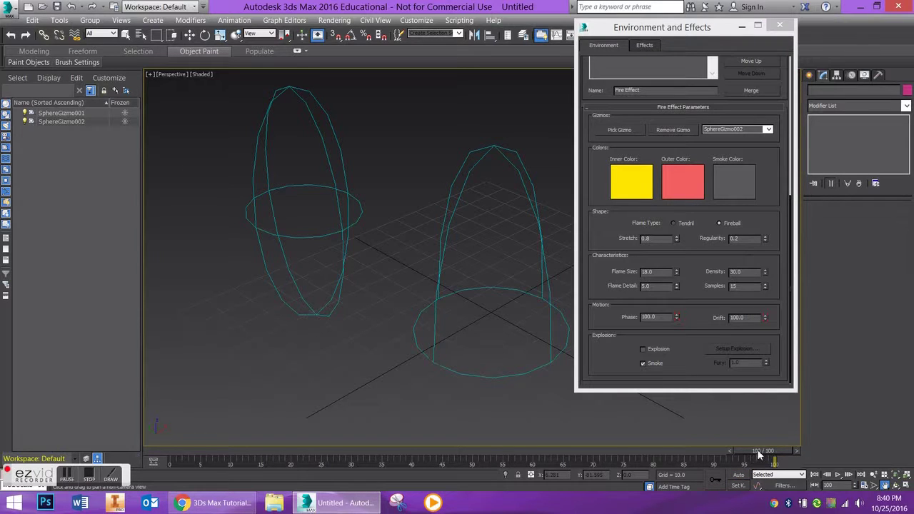
drag(759, 454, 683, 394)
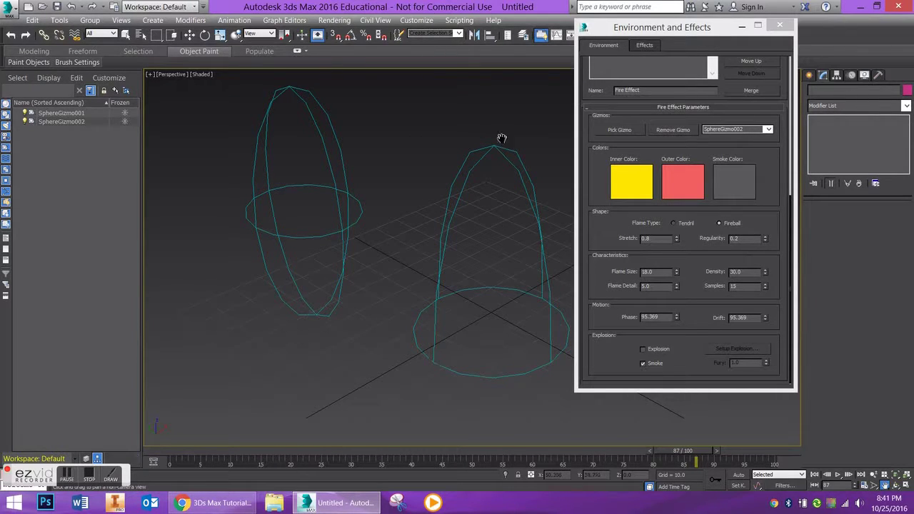
Step: Select SphereGizmo002, set its fire's Flame Type to Tendril, and close Environment and Effects
click(189, 35)
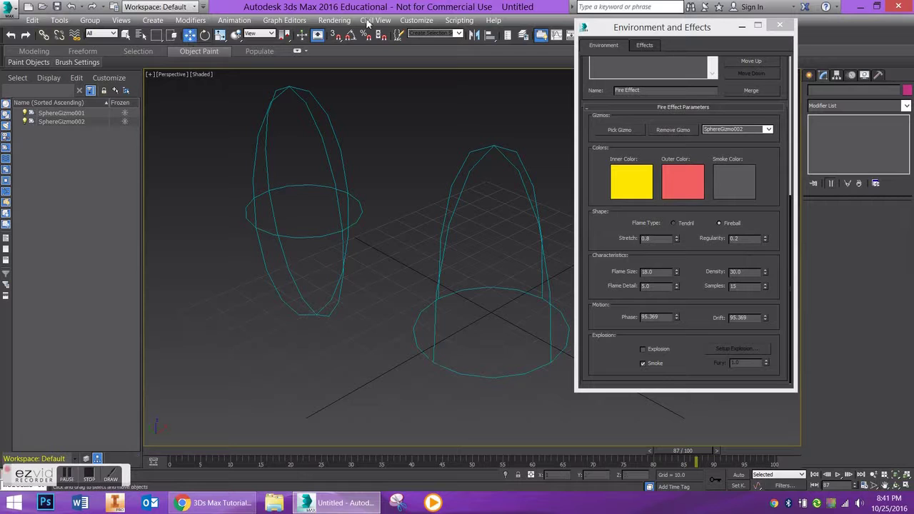
click(530, 207)
click(674, 223)
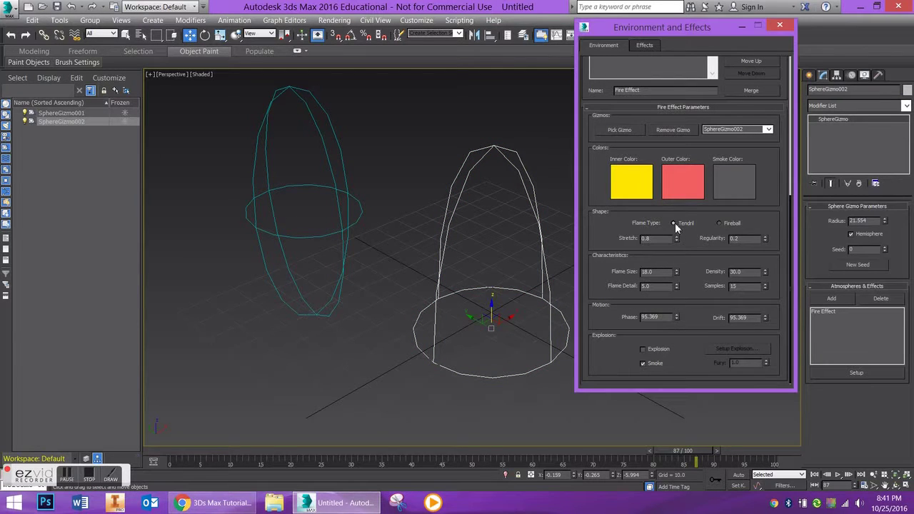
click(779, 27)
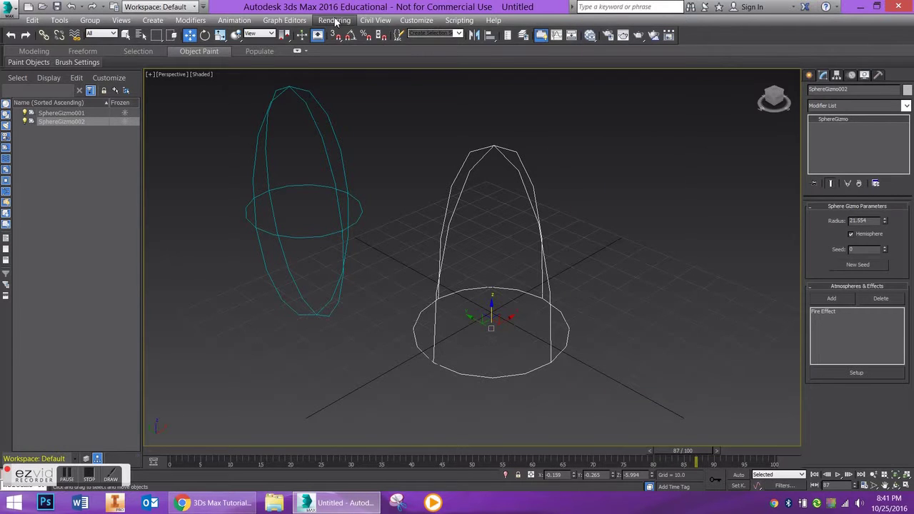
Step: Open Render Setup from the Rendering menu and scroll down to Render Output
click(334, 20)
click(340, 68)
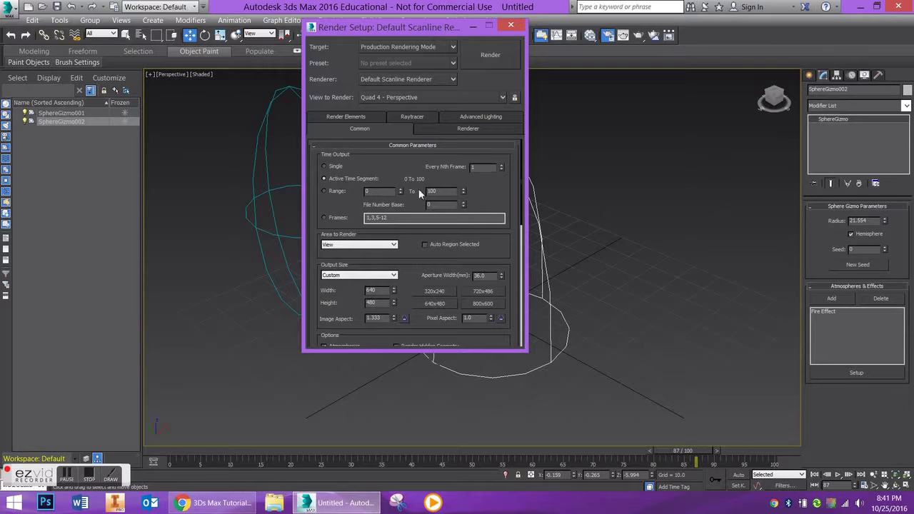
scroll(478, 194, down, 4)
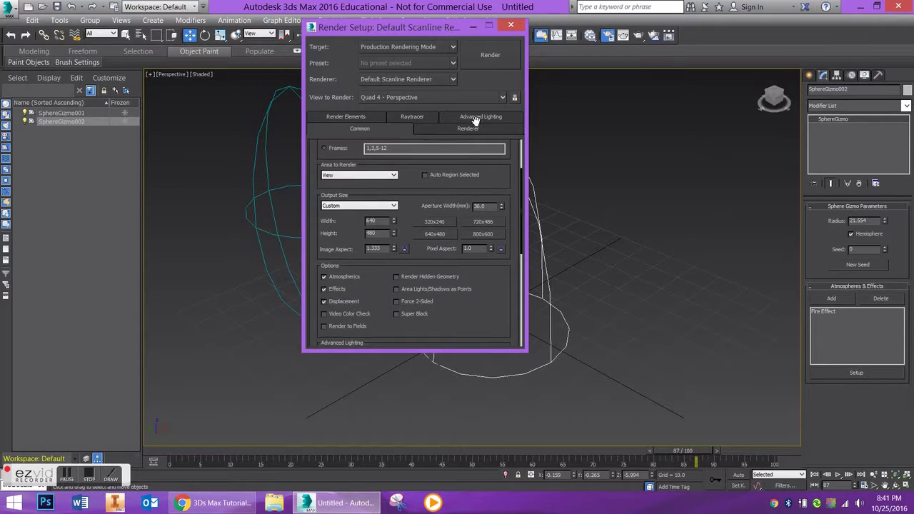
scroll(464, 251, down, 4)
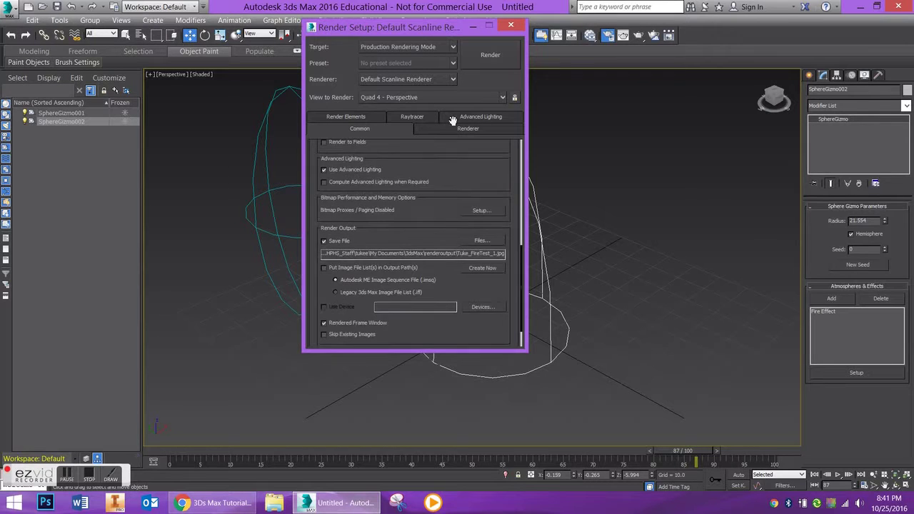
Step: Set the render output file to Tuke_FireTest_2 as an AVI video, accepting default compression
click(481, 241)
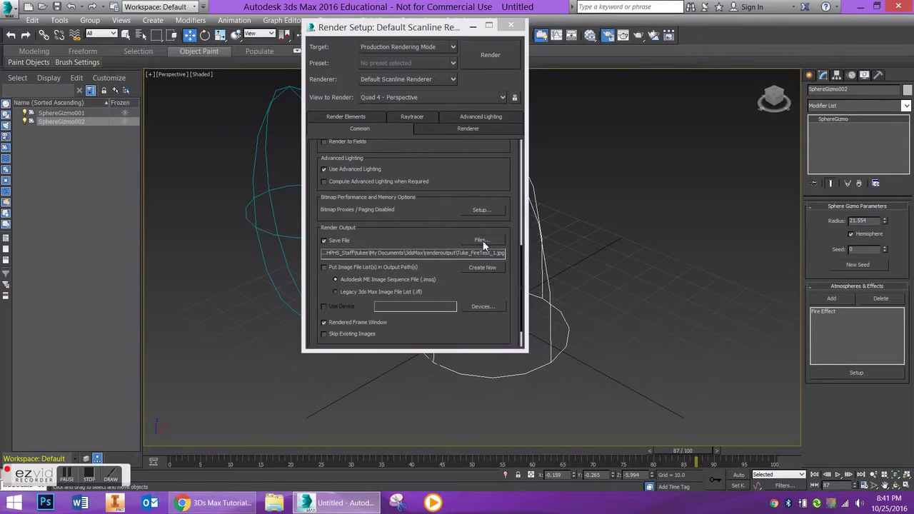
click(486, 272)
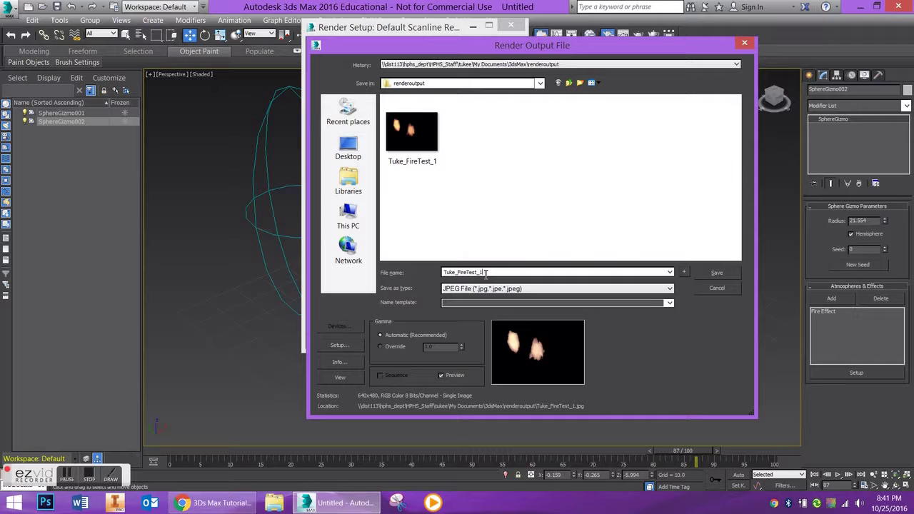
key(BackSpace)
text(2)
click(490, 289)
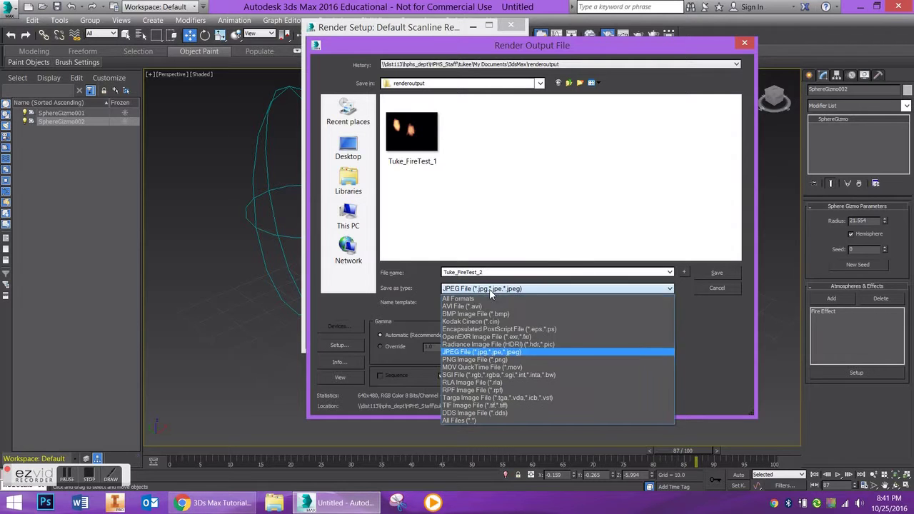
click(477, 308)
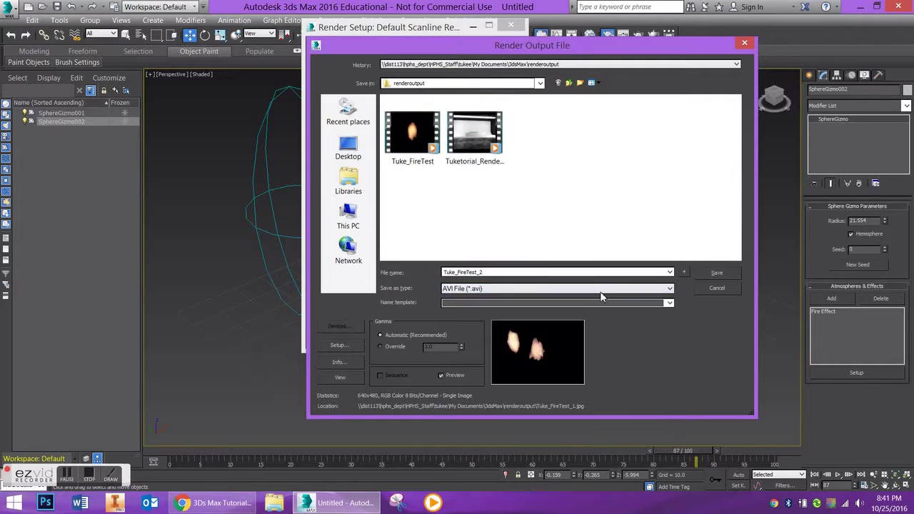
click(717, 273)
key(Return)
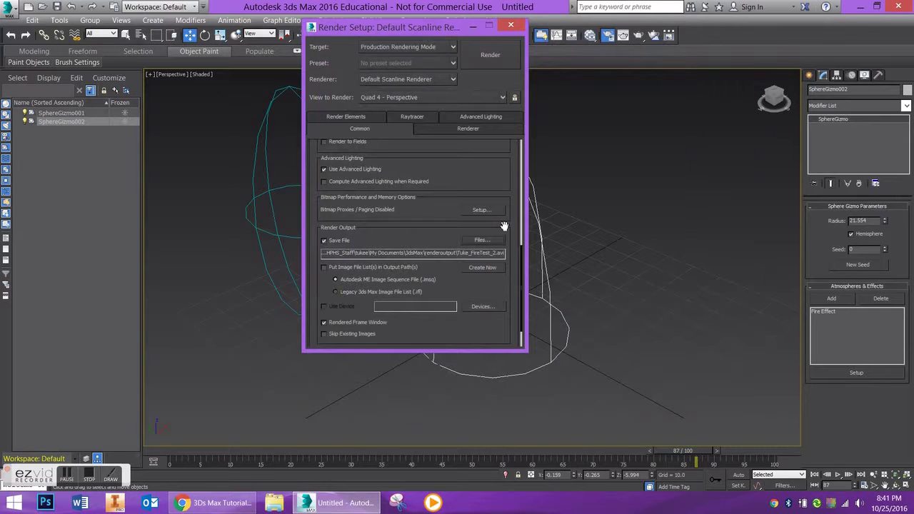
Step: Keep the Default Scanline Renderer as the selected renderer
drag(445, 177, 451, 336)
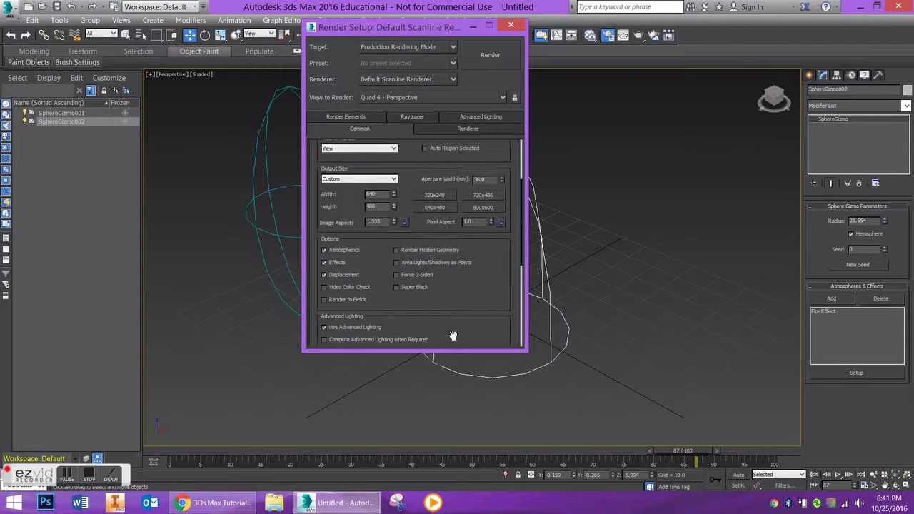
click(400, 80)
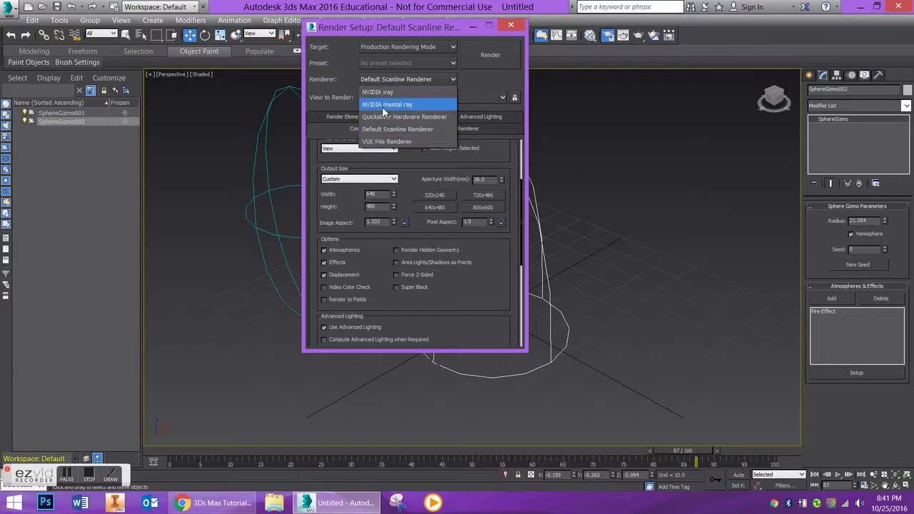
click(409, 129)
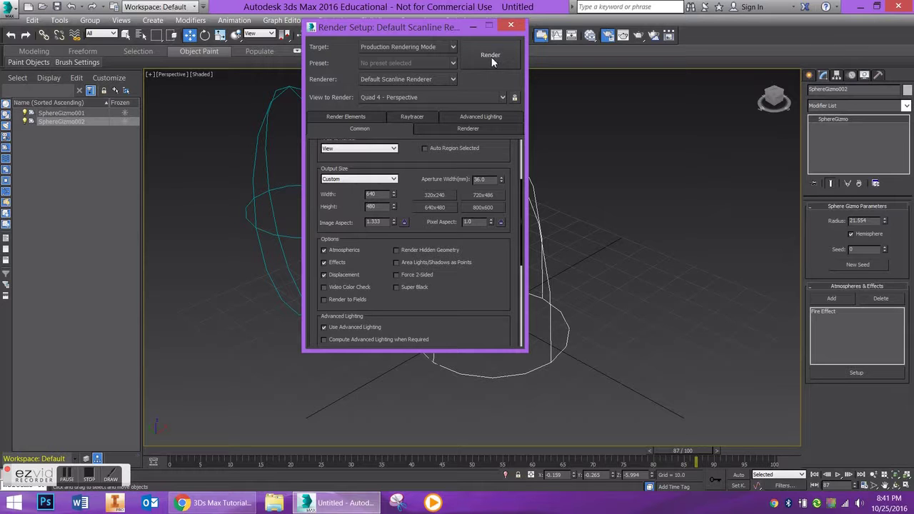
Step: Render frames 0-100 to Tuke_FireTest_2.avi and open the video in Windows Media Player
click(491, 60)
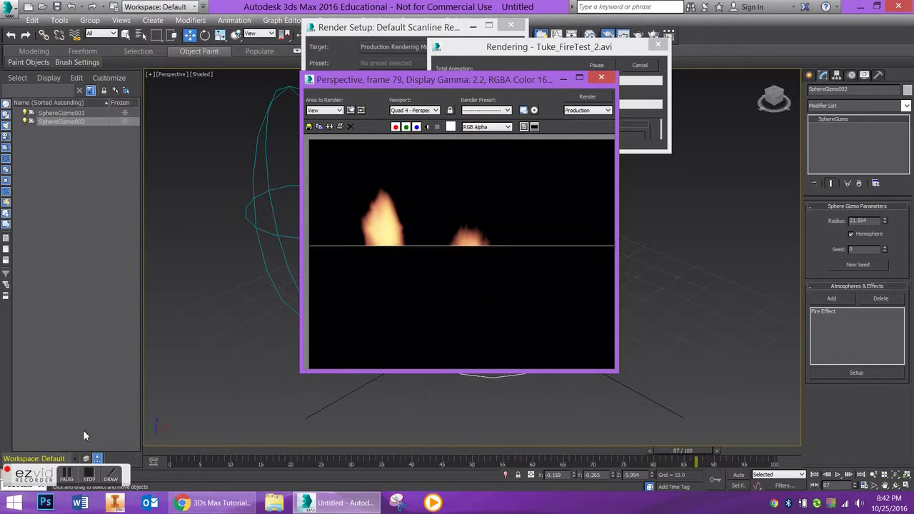
click(66, 477)
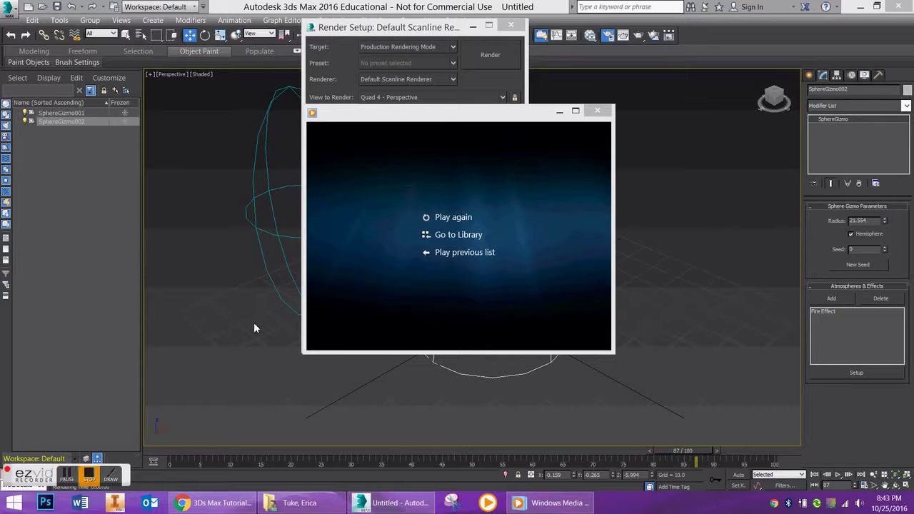
Step: Play the fire video, replay it, and turn on Repeat for continuous looping
click(458, 337)
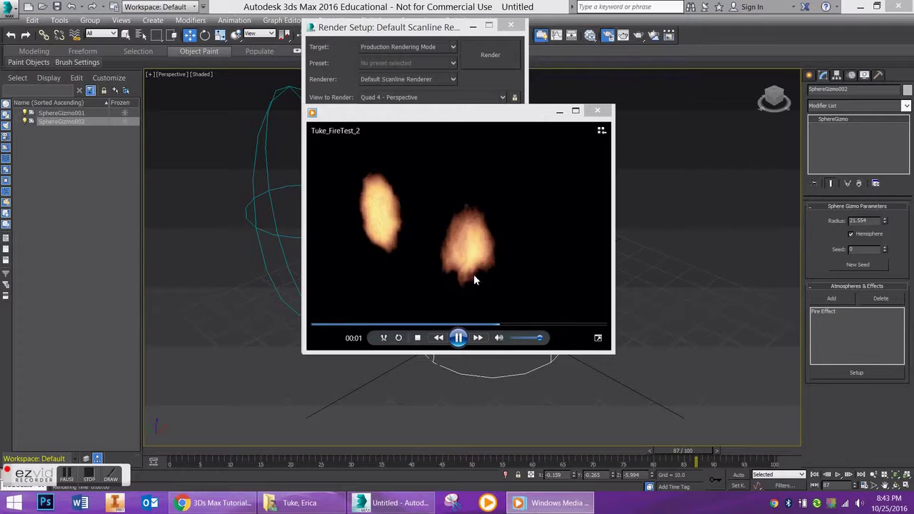
click(460, 340)
click(398, 338)
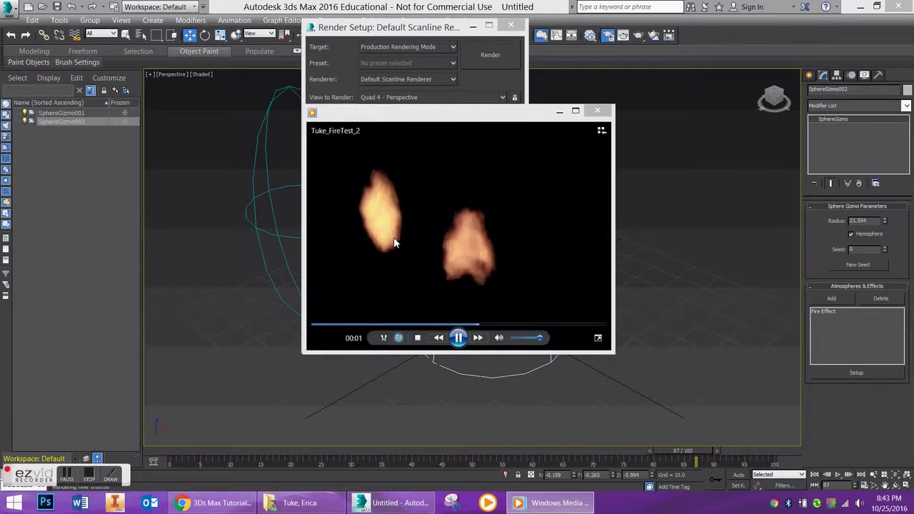
Step: Minimize Render Setup and move the player to the upper right, clear of the gizmos
click(472, 26)
click(550, 503)
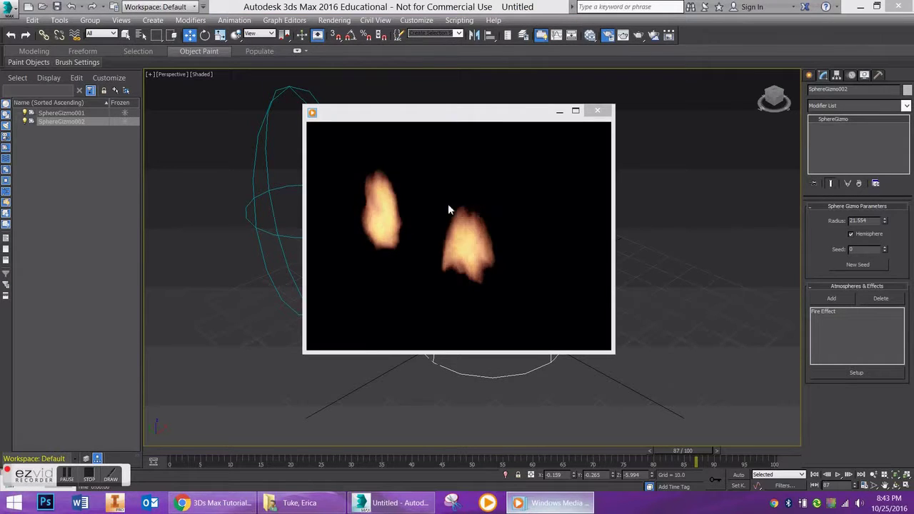
drag(476, 122, 743, 55)
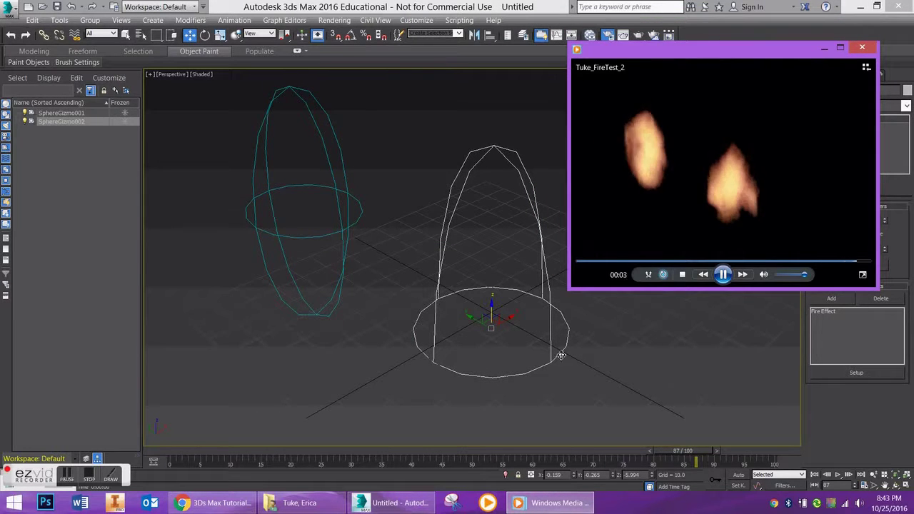